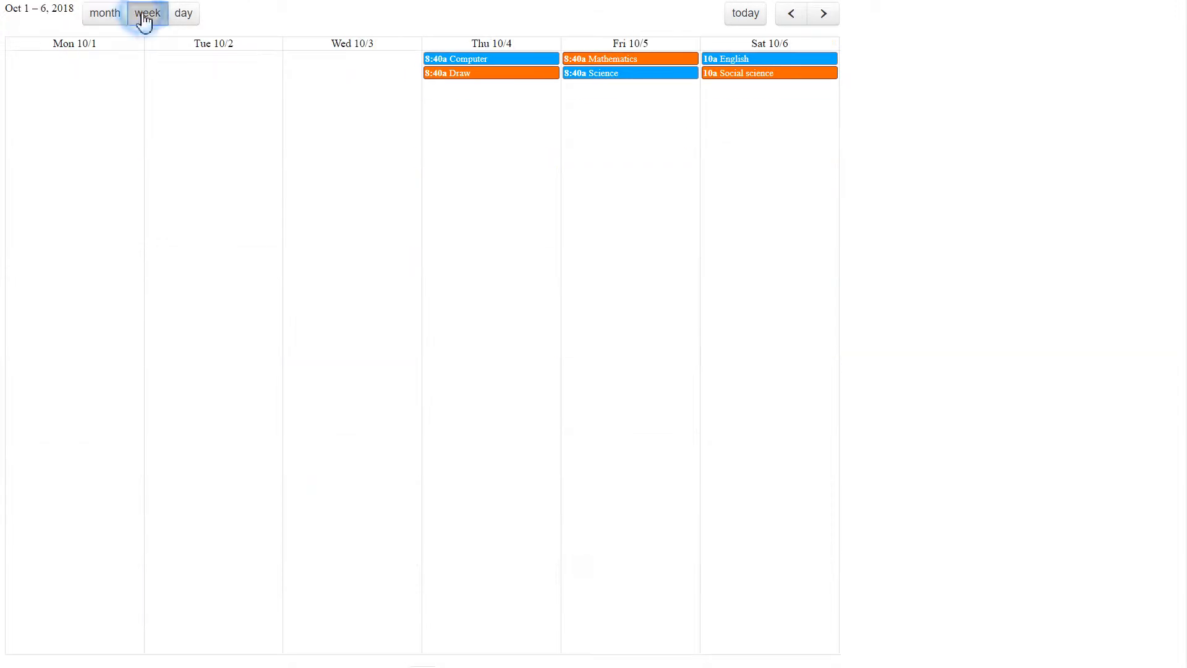
- View the finished calendar by day and return to the week view
{"action": "left_click", "coordinate": [179, 17]}
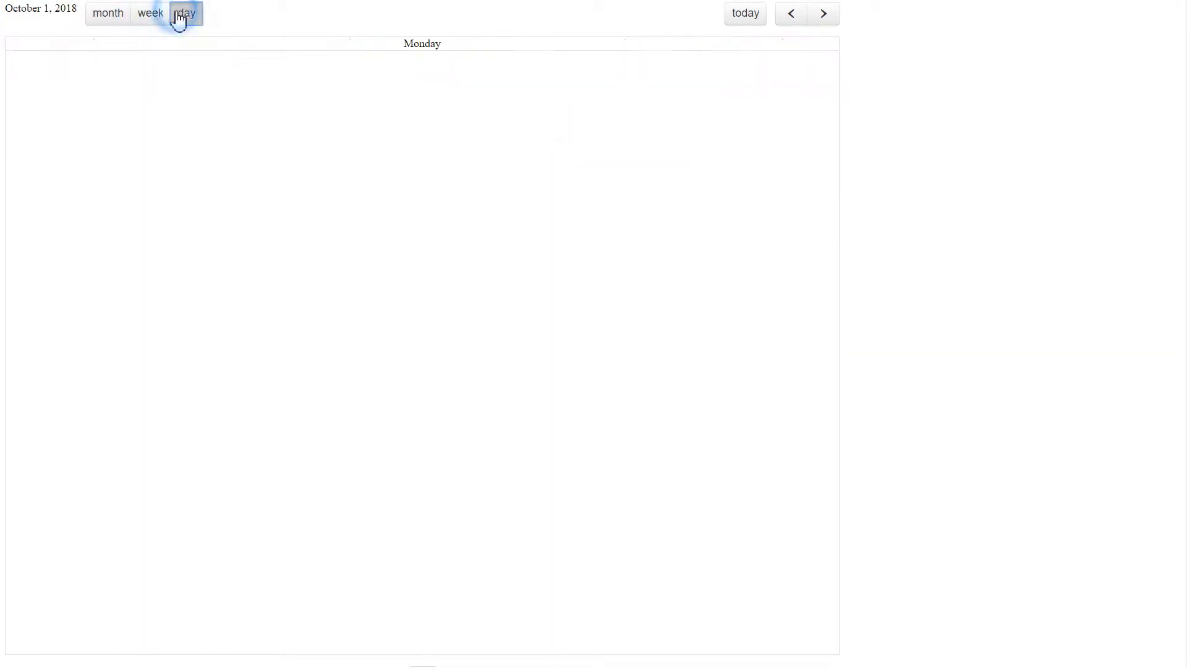
{"action": "left_click", "coordinate": [151, 18]}
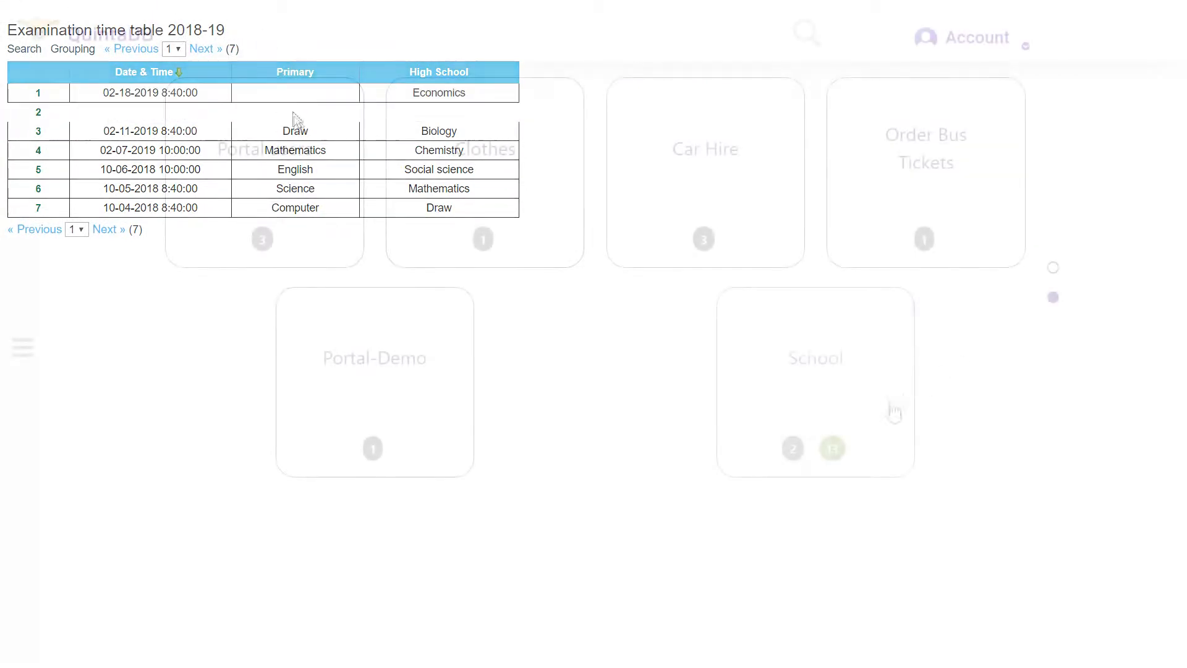
- Create a new calendar named School Time Table in the School project
{"action": "left_click", "coordinate": [846, 390]}
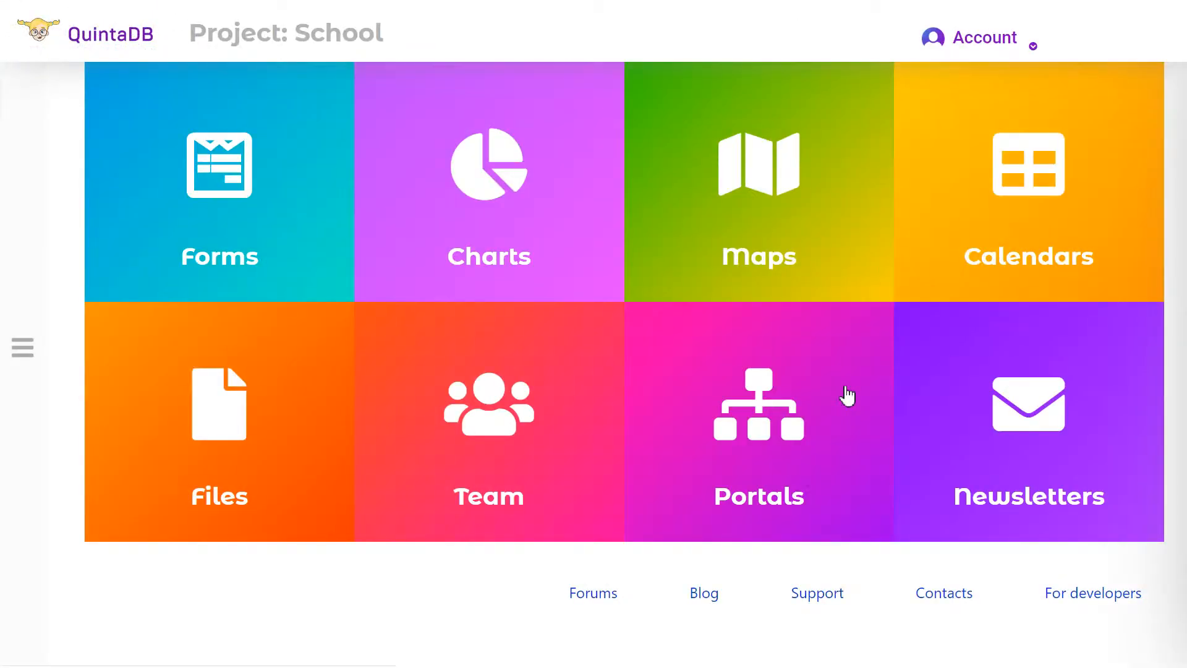
{"action": "left_click", "coordinate": [947, 235]}
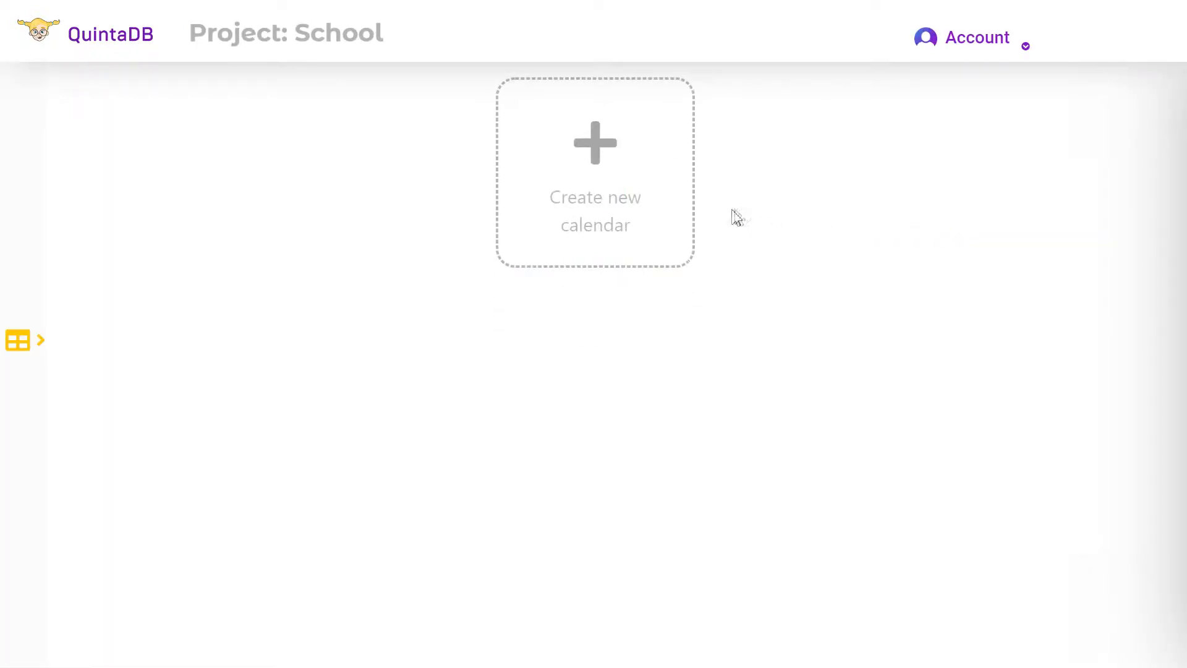
{"action": "left_click", "coordinate": [659, 217]}
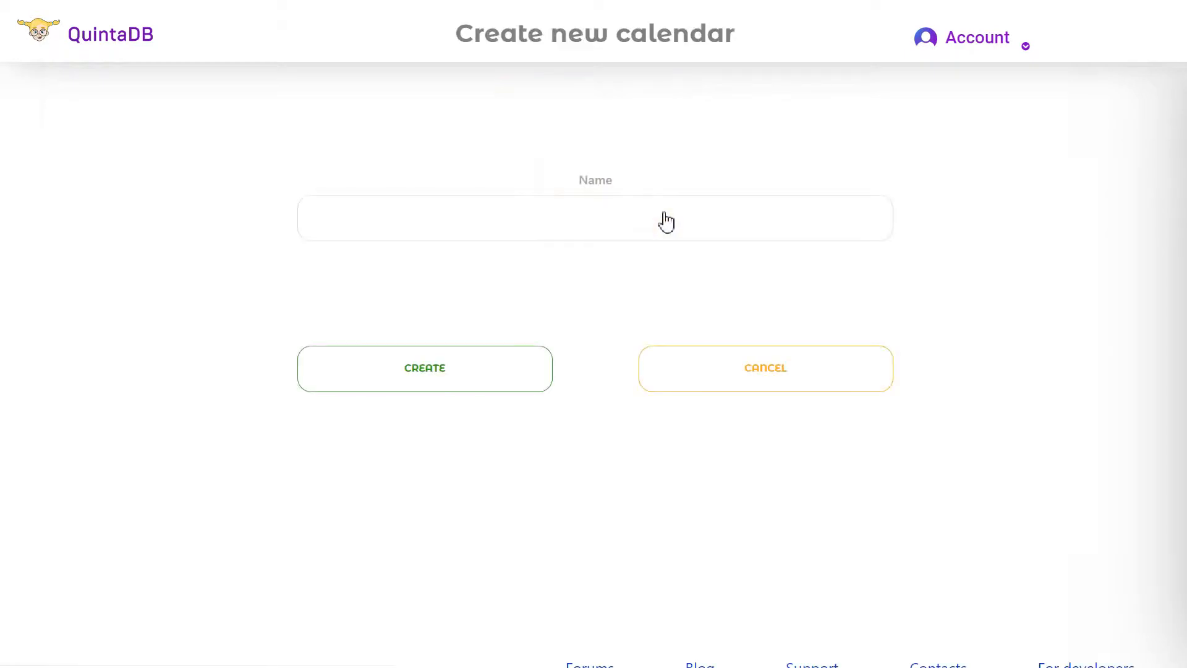
{"action": "left_click", "coordinate": [591, 216]}
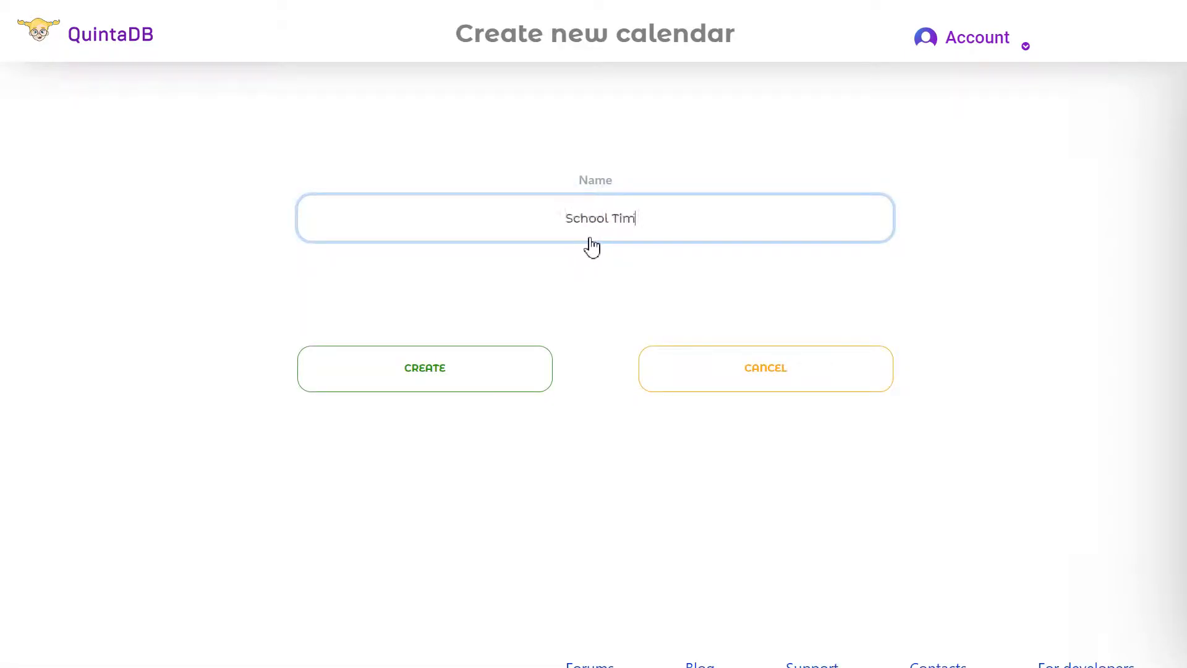
{"action": "left_click", "coordinate": [497, 372]}
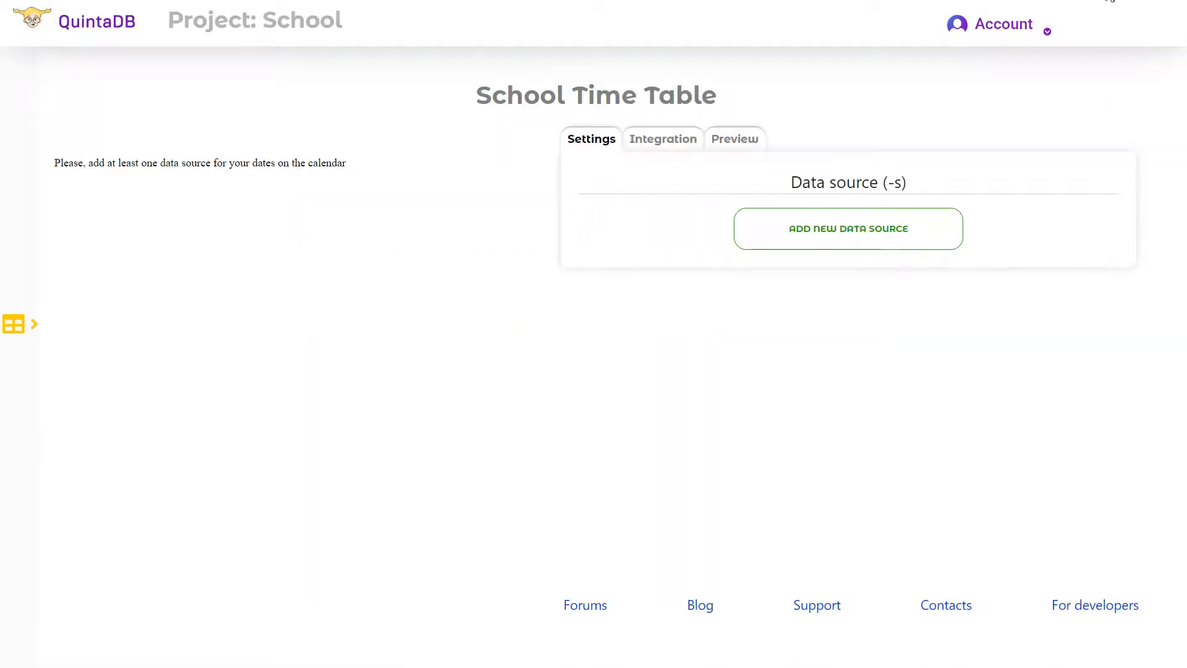
- Start a new data source from Examination time table 2018-19, with Date & Time as the event's start date column
{"action": "left_click", "coordinate": [827, 249]}
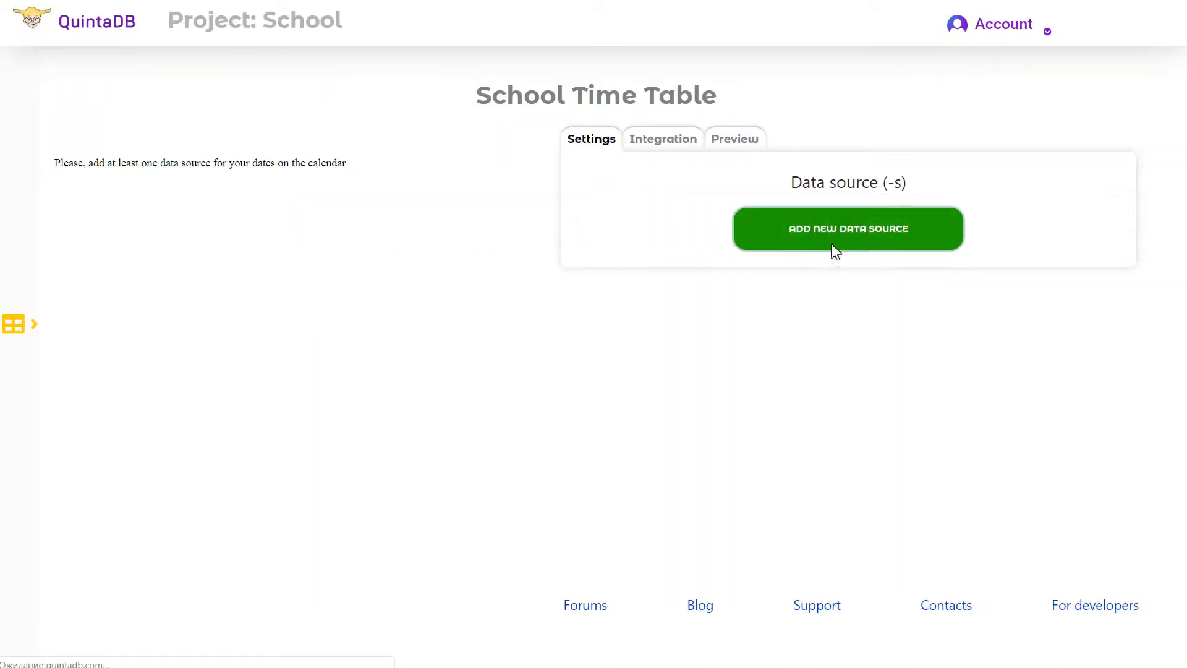
{"action": "left_click", "coordinate": [453, 221]}
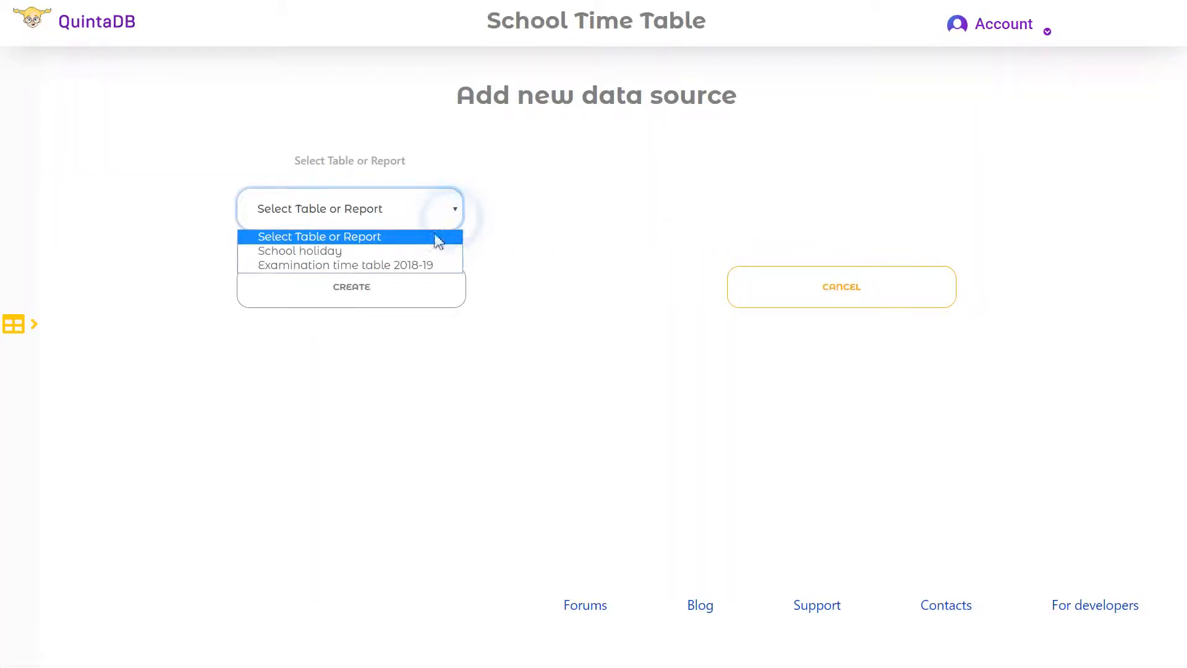
{"action": "left_click", "coordinate": [433, 265]}
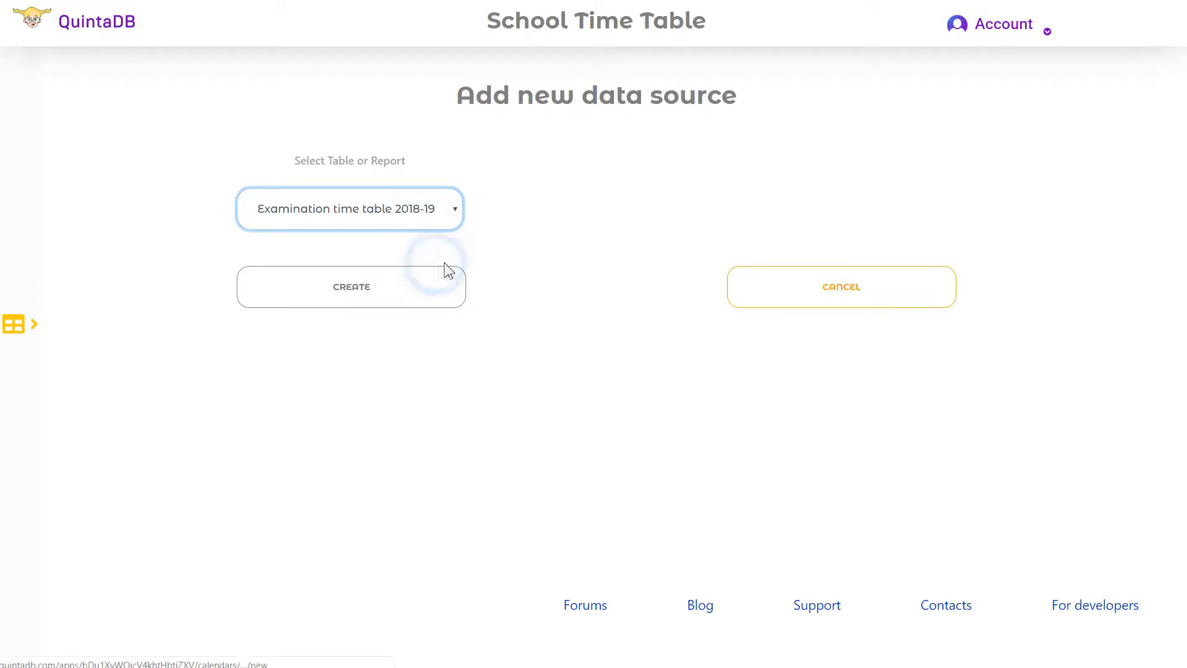
{"action": "left_click", "coordinate": [678, 212]}
{"action": "left_click", "coordinate": [676, 213]}
- Use the Primary column as the date title and set the mouse-over text to the custom text "Classes I to IV"
{"action": "scroll", "coordinate": [649, 295], "scroll_direction": "down", "scroll_amount": 1}
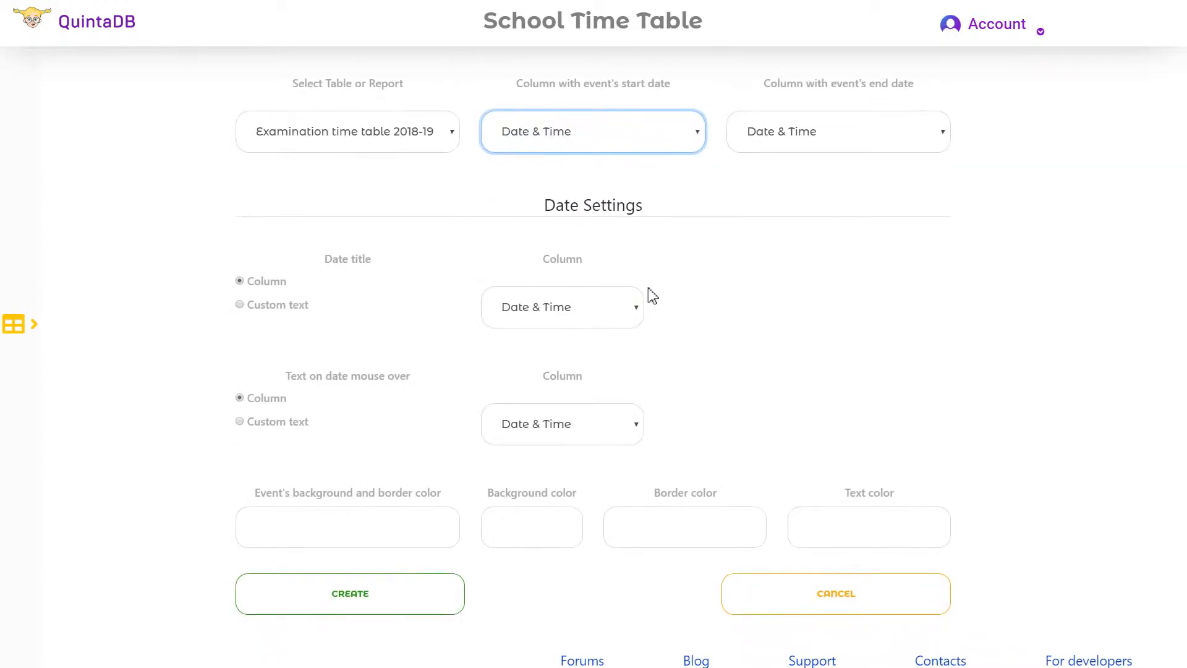
{"action": "left_click", "coordinate": [632, 321]}
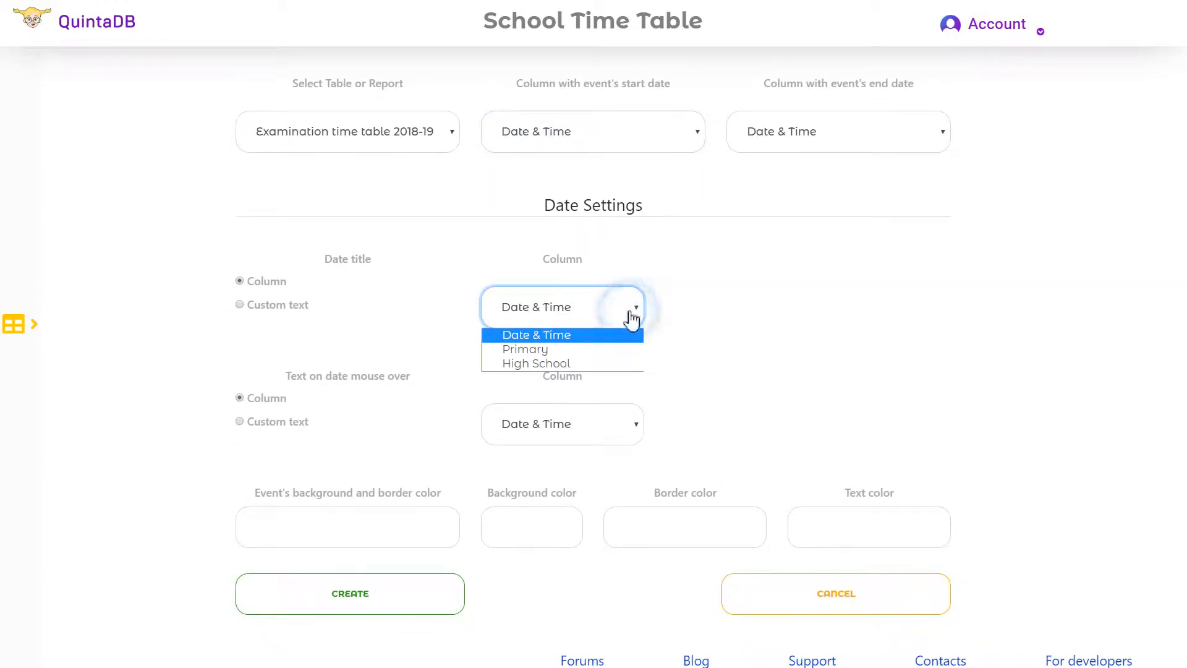
{"action": "left_click", "coordinate": [614, 346]}
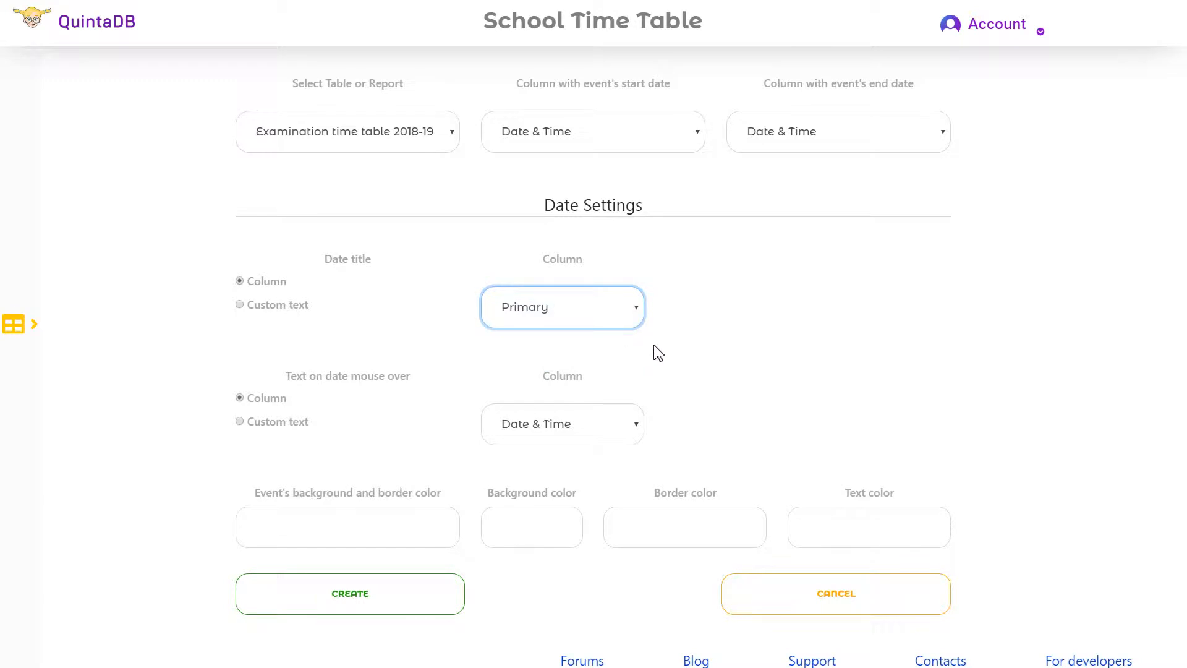
{"action": "left_click", "coordinate": [303, 423]}
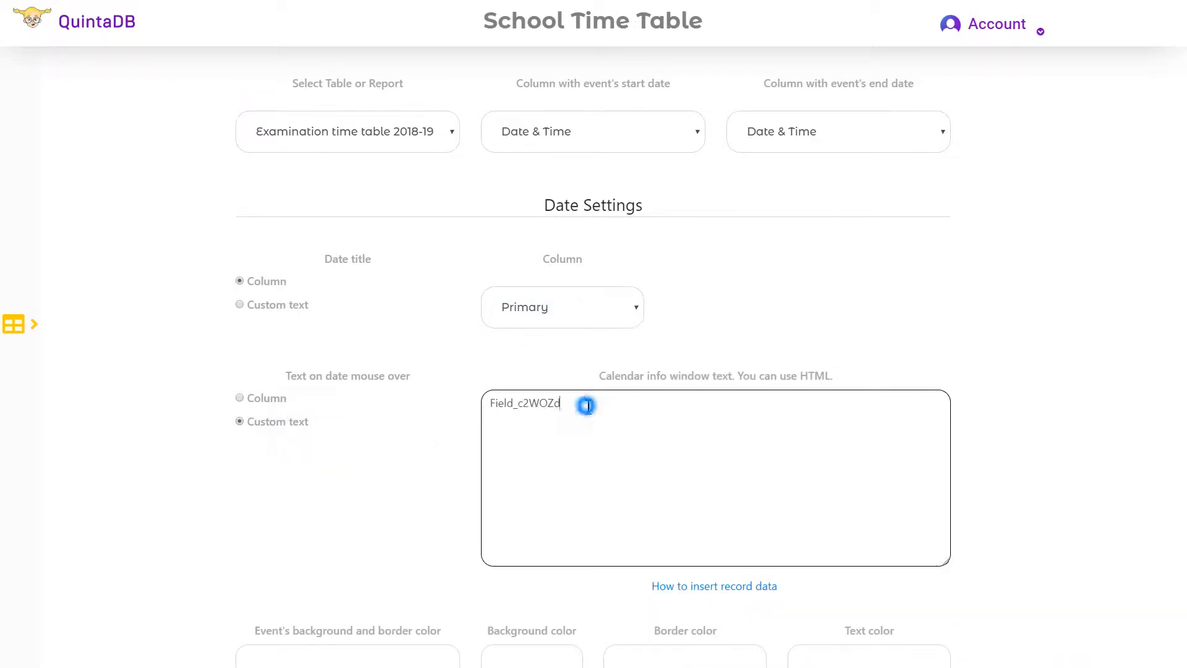
{"action": "left_click_drag", "start_coordinate": [585, 405], "coordinate": [539, 374]}
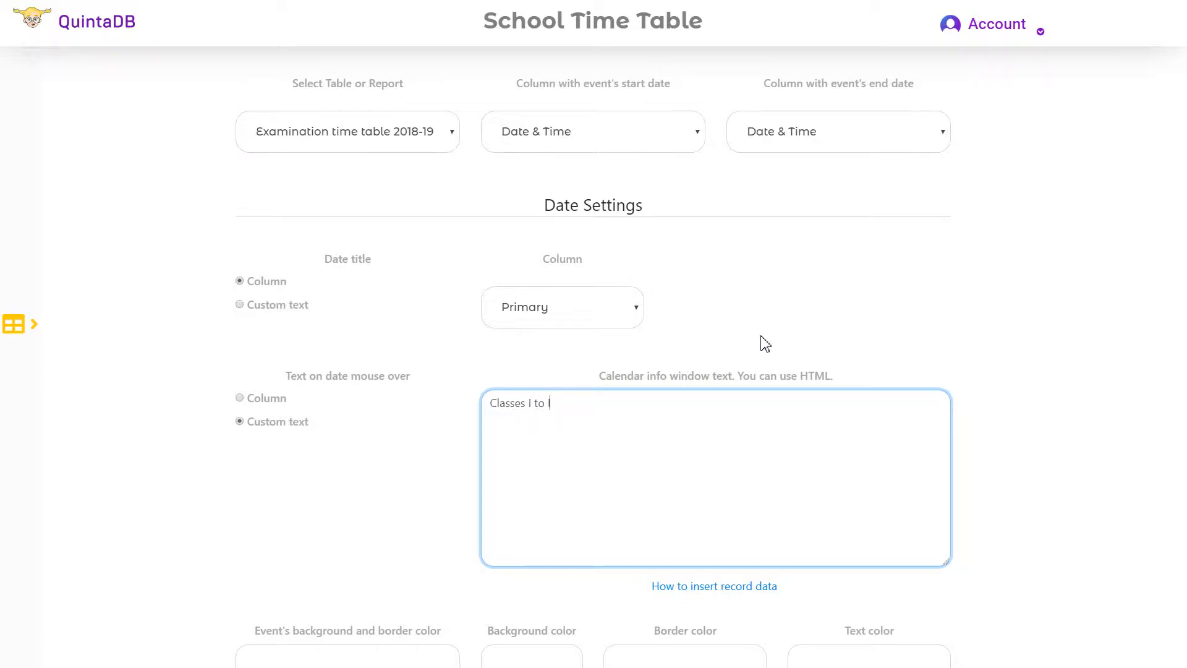
- Set the event's background and border color to #00f2ff and the background color to #00aaff
{"action": "scroll", "coordinate": [638, 337], "scroll_direction": "down", "scroll_amount": 2}
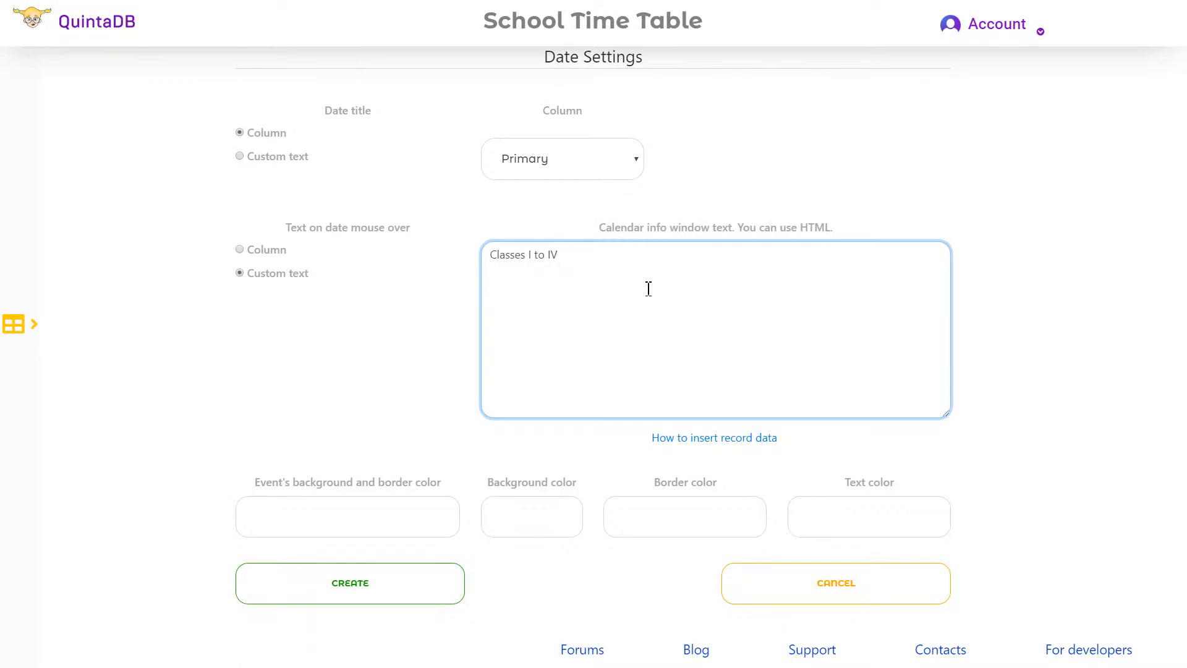
{"action": "left_click", "coordinate": [360, 517]}
{"action": "left_click_drag", "start_coordinate": [365, 558], "coordinate": [363, 599]}
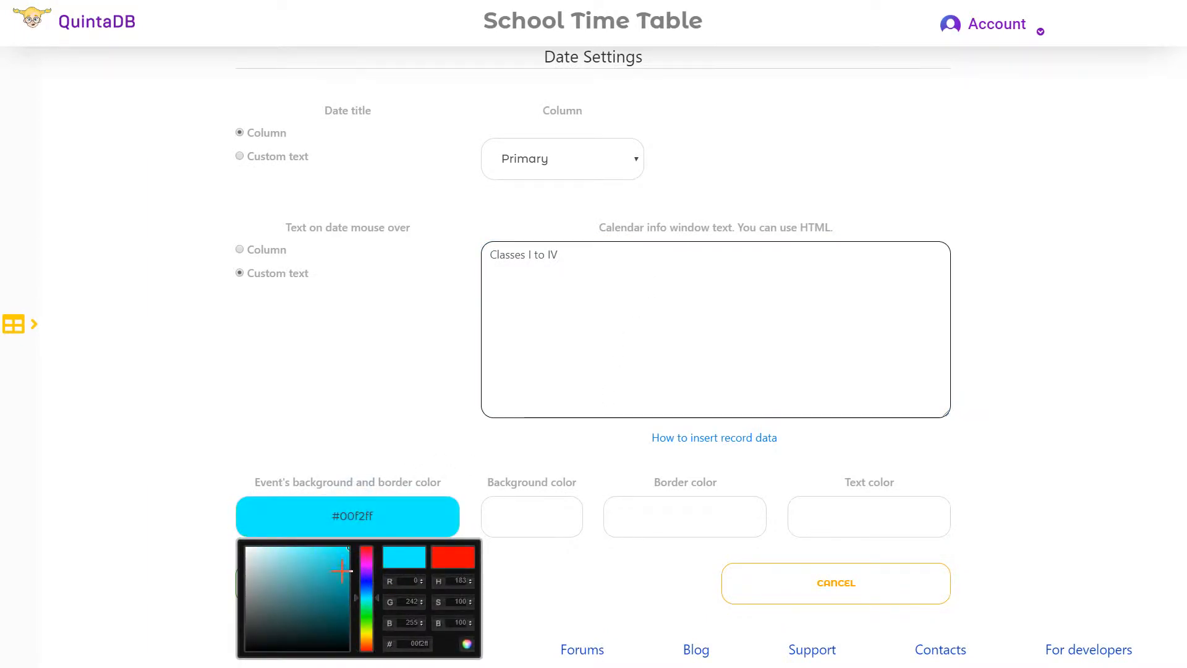
{"action": "left_click", "coordinate": [522, 525]}
{"action": "left_click_drag", "start_coordinate": [611, 572], "coordinate": [611, 593]}
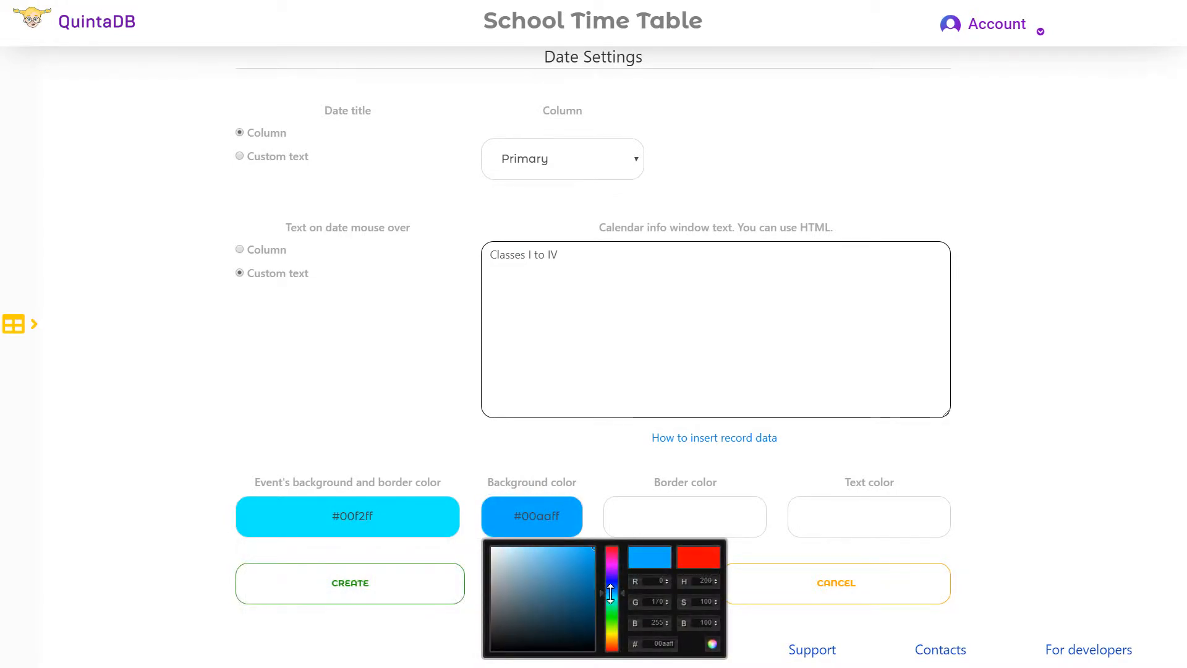
- Set the border color to #ab7171, pick a text color and create the Primary data source
{"action": "left_click", "coordinate": [640, 519]}
{"action": "left_click", "coordinate": [649, 581]}
{"action": "left_click", "coordinate": [834, 513]}
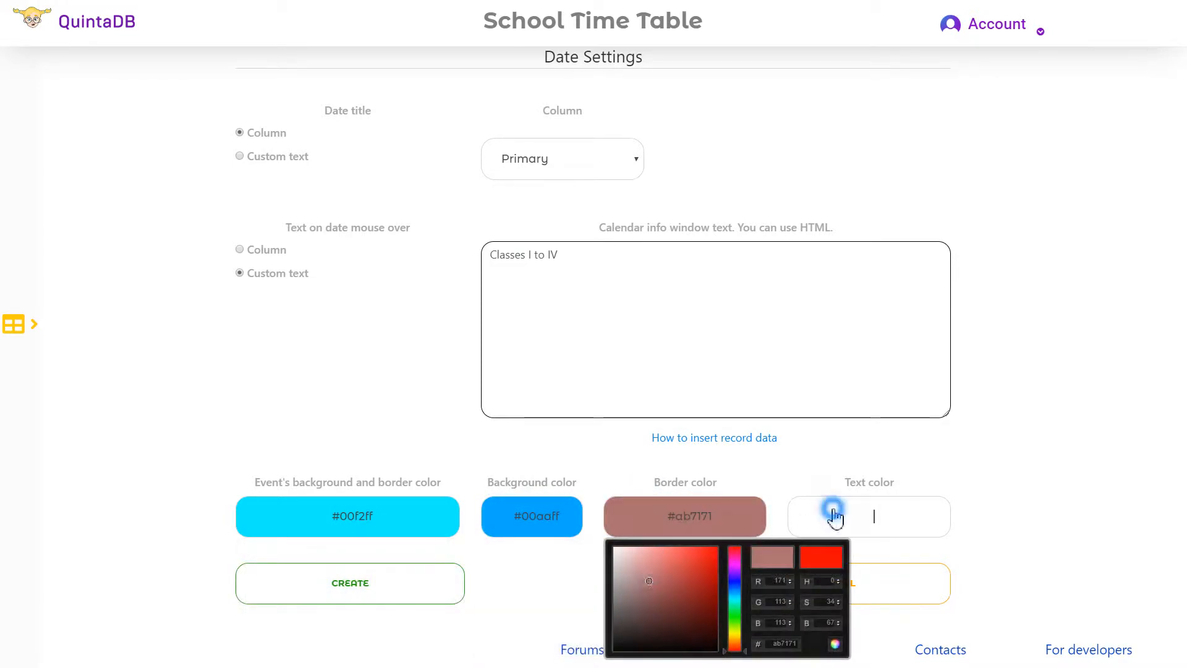
{"action": "left_click", "coordinate": [538, 575]}
{"action": "left_click", "coordinate": [415, 579]}
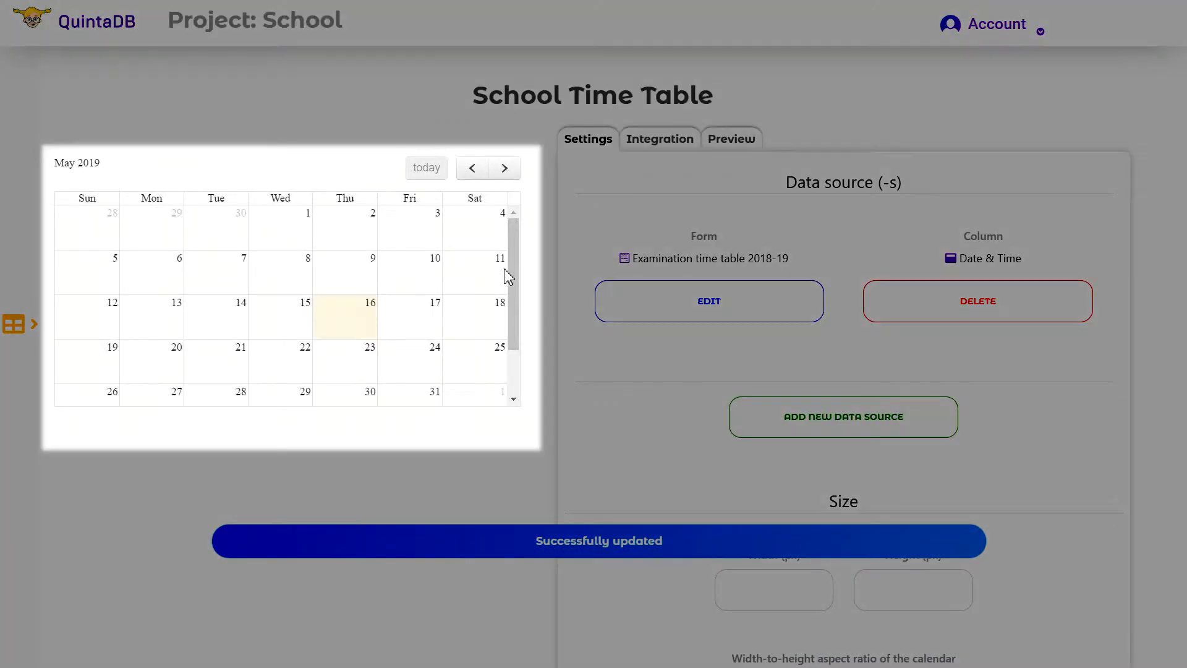
- Browse the calendar back from May 2019 to October 2018 to check the Primary examination events
{"action": "left_click", "coordinate": [473, 176]}
{"action": "left_click", "coordinate": [471, 175]}
{"action": "left_click", "coordinate": [470, 175]}
{"action": "left_click", "coordinate": [468, 176]}
{"action": "left_click", "coordinate": [468, 176]}
{"action": "left_click", "coordinate": [469, 173]}
{"action": "left_click", "coordinate": [470, 172]}
{"action": "left_click", "coordinate": [507, 171]}
{"action": "left_click", "coordinate": [480, 172]}
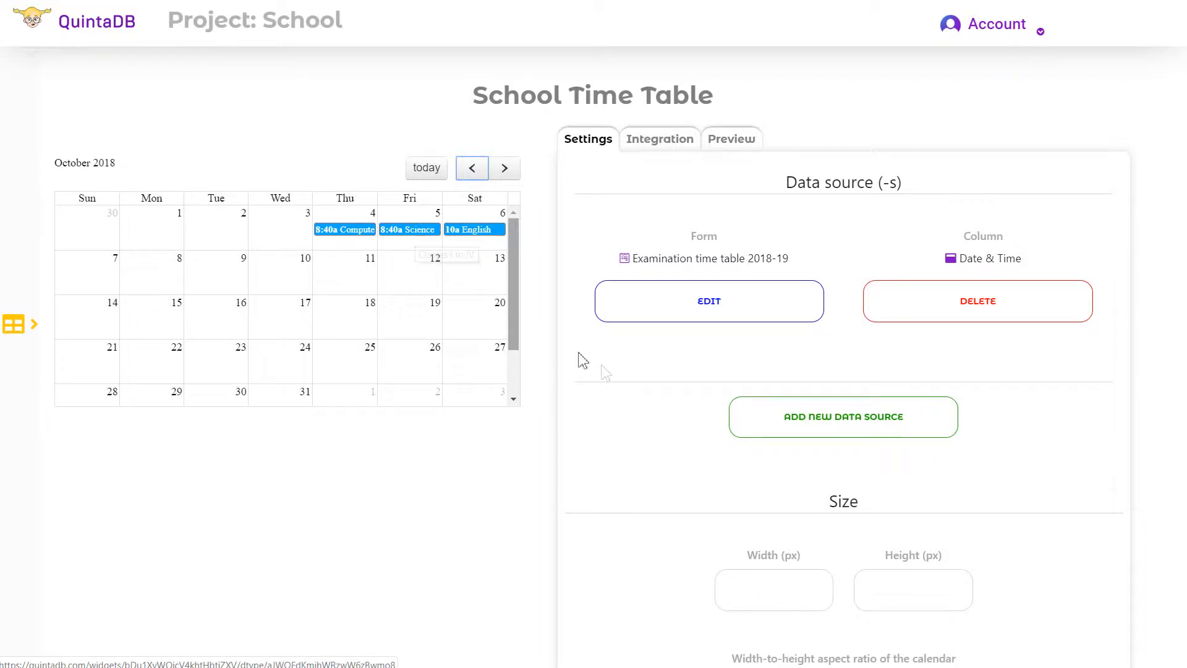
- Start a second data source from Examination time table 2018-19, using the High School column as the date title
{"action": "scroll", "coordinate": [557, 321], "scroll_direction": "down", "scroll_amount": 1}
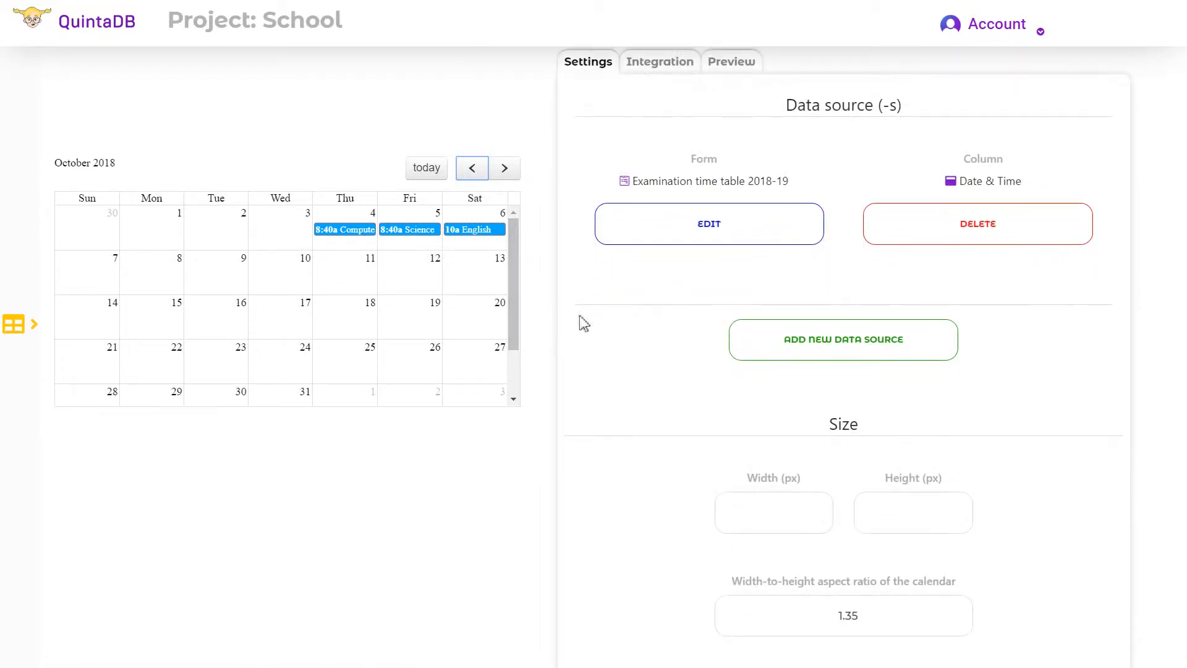
{"action": "left_click", "coordinate": [772, 343]}
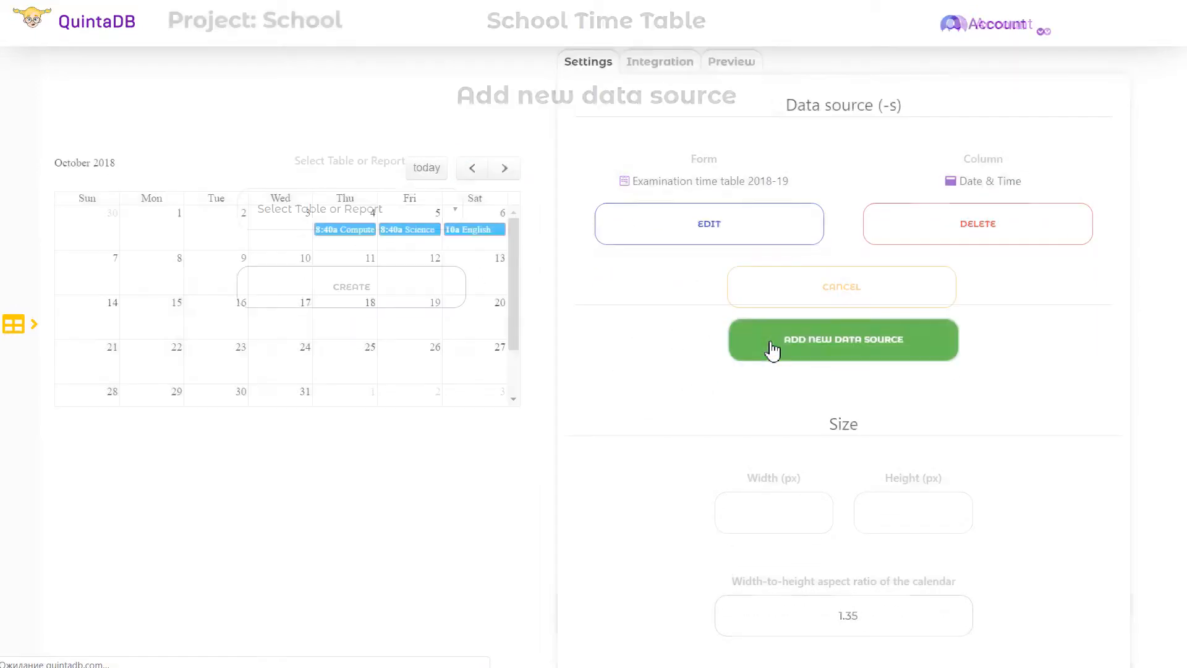
{"action": "left_click", "coordinate": [439, 207]}
{"action": "left_click", "coordinate": [416, 265]}
{"action": "left_click", "coordinate": [629, 386]}
{"action": "left_click", "coordinate": [573, 441]}
- Set the mouse-over text of the High School data source to the custom text "Classes V to VII"
{"action": "scroll", "coordinate": [574, 441], "scroll_direction": "down", "scroll_amount": 1}
{"action": "left_click", "coordinate": [273, 421]}
{"action": "left_click_drag", "start_coordinate": [490, 403], "coordinate": [645, 383]}
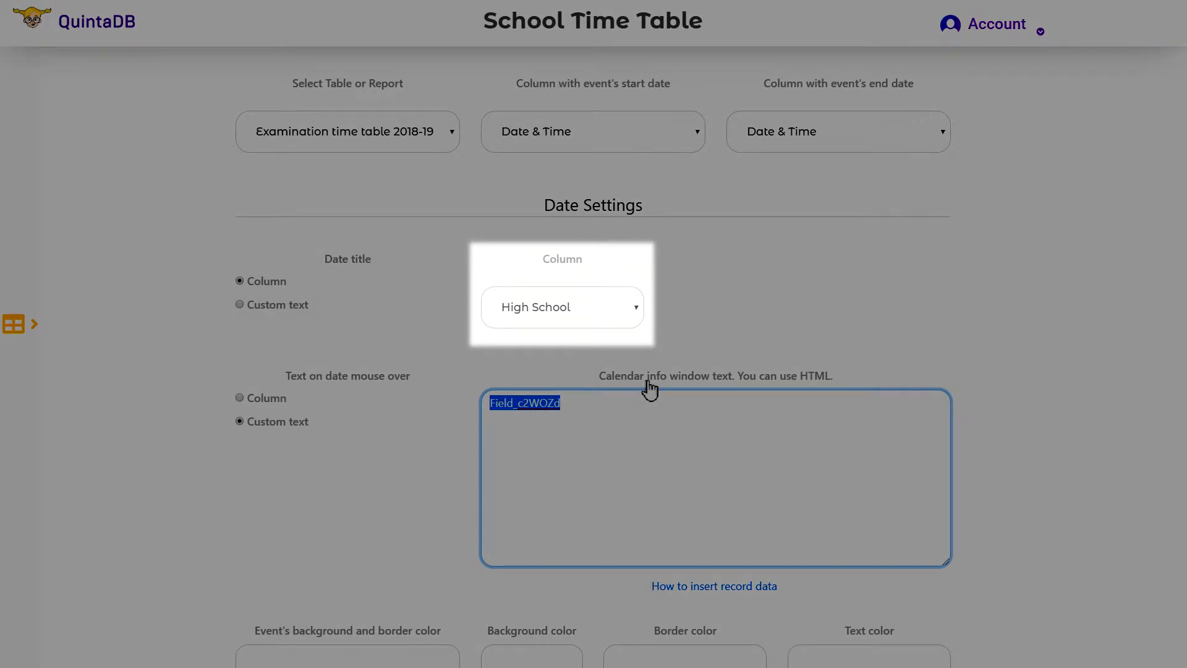
{"action": "type", "text": "Classes V y"}
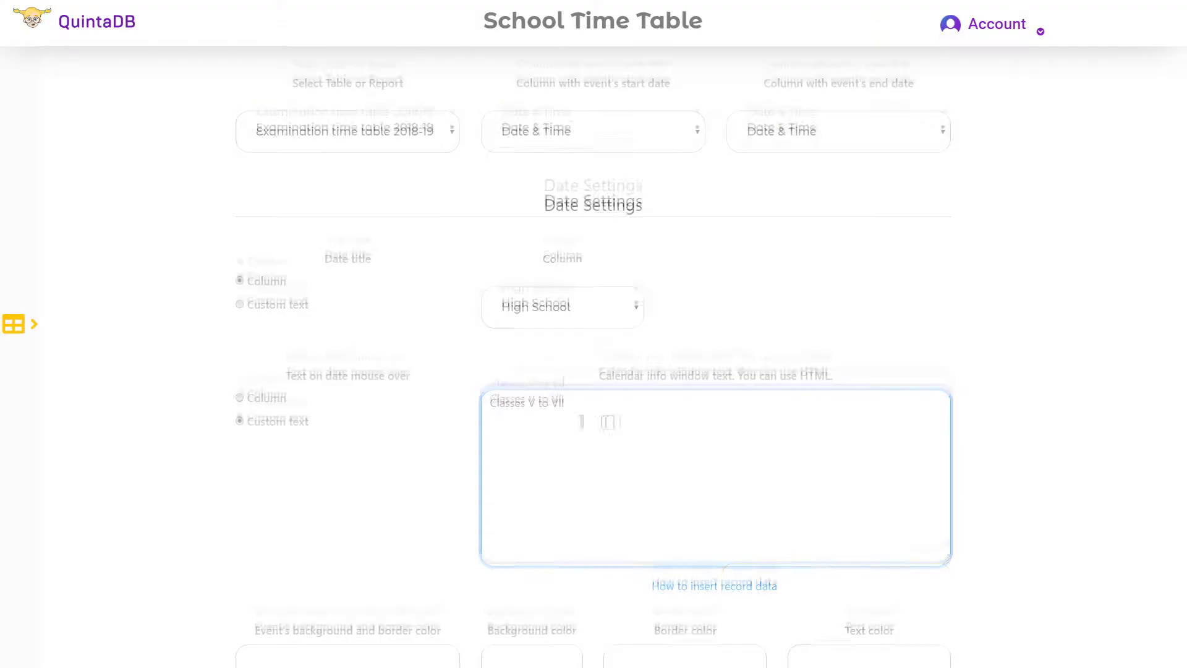
- Set the High School event's background and border color to #00ddff and the background color to #ff6600
{"action": "scroll", "coordinate": [684, 429], "scroll_direction": "down", "scroll_amount": 3}
{"action": "left_click", "coordinate": [353, 517]}
{"action": "left_click_drag", "start_coordinate": [366, 589], "coordinate": [366, 597]}
{"action": "left_click", "coordinate": [526, 518]}
{"action": "left_click_drag", "start_coordinate": [612, 622], "coordinate": [612, 644]}
- Pick a border color and a text color for the High School events and create the data source
{"action": "left_click", "coordinate": [655, 498]}
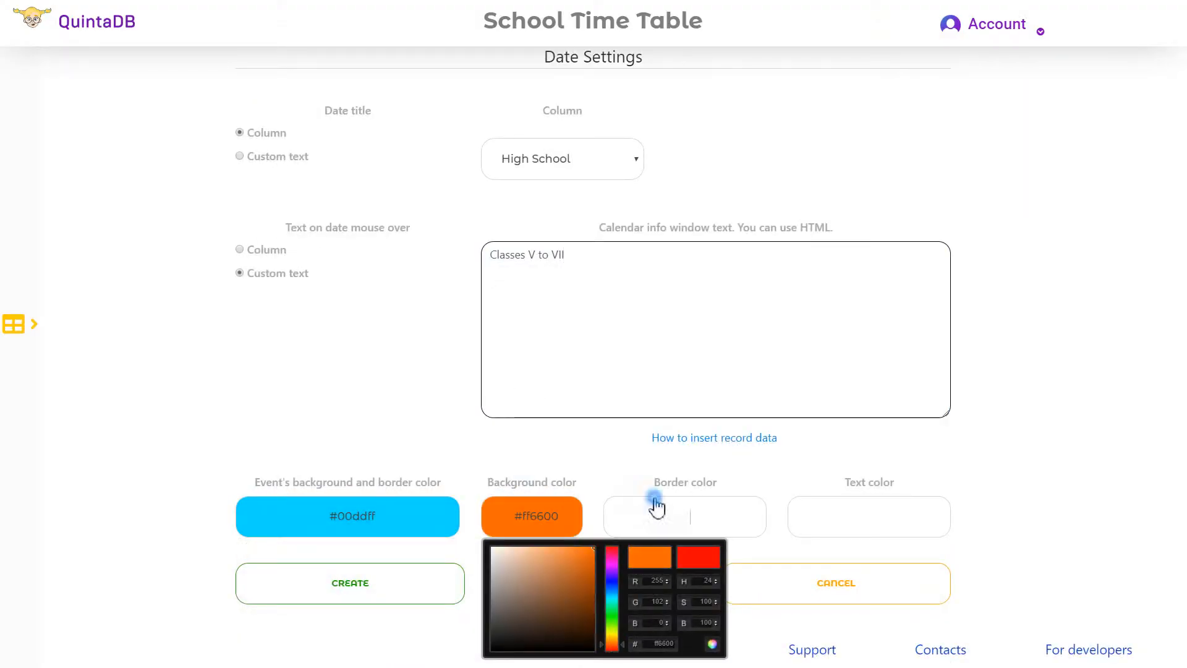
{"action": "left_click", "coordinate": [657, 612]}
{"action": "left_click", "coordinate": [869, 516]}
{"action": "left_click", "coordinate": [835, 549]}
{"action": "left_click", "coordinate": [411, 582]}
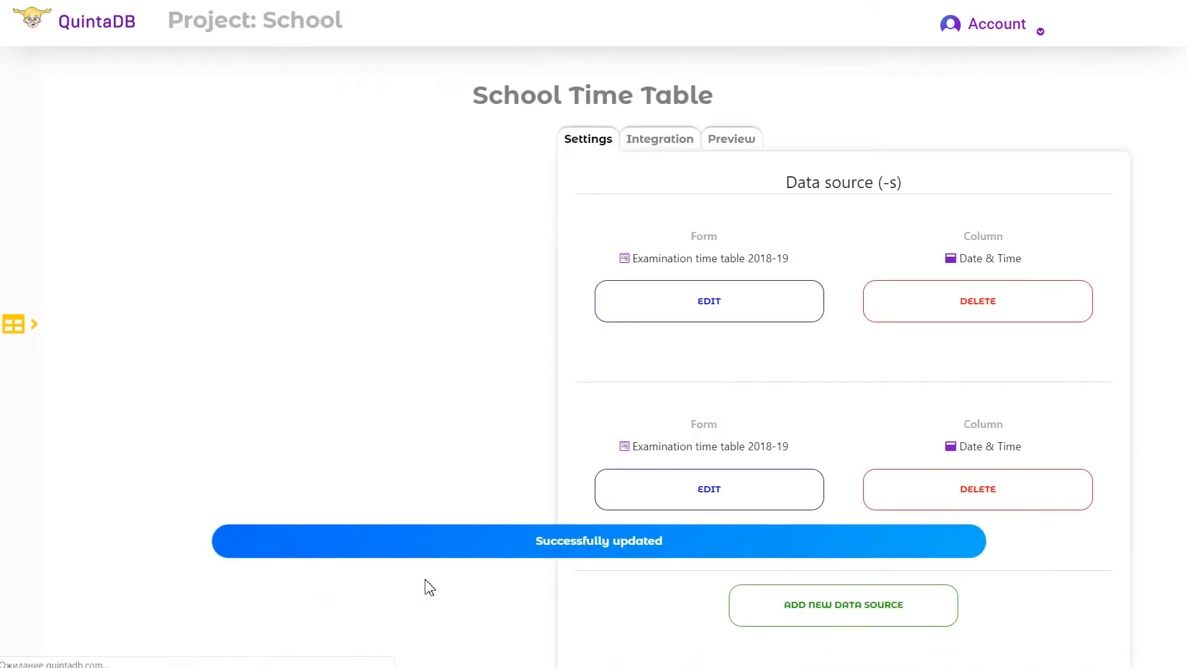
- Browse the calendar through February 2019 and earlier months to check the Primary and High School examination events
{"action": "left_click", "coordinate": [473, 168]}
{"action": "left_click", "coordinate": [473, 168]}
{"action": "left_click", "coordinate": [473, 168]}
{"action": "left_click", "coordinate": [473, 169]}
{"action": "left_click", "coordinate": [503, 171]}
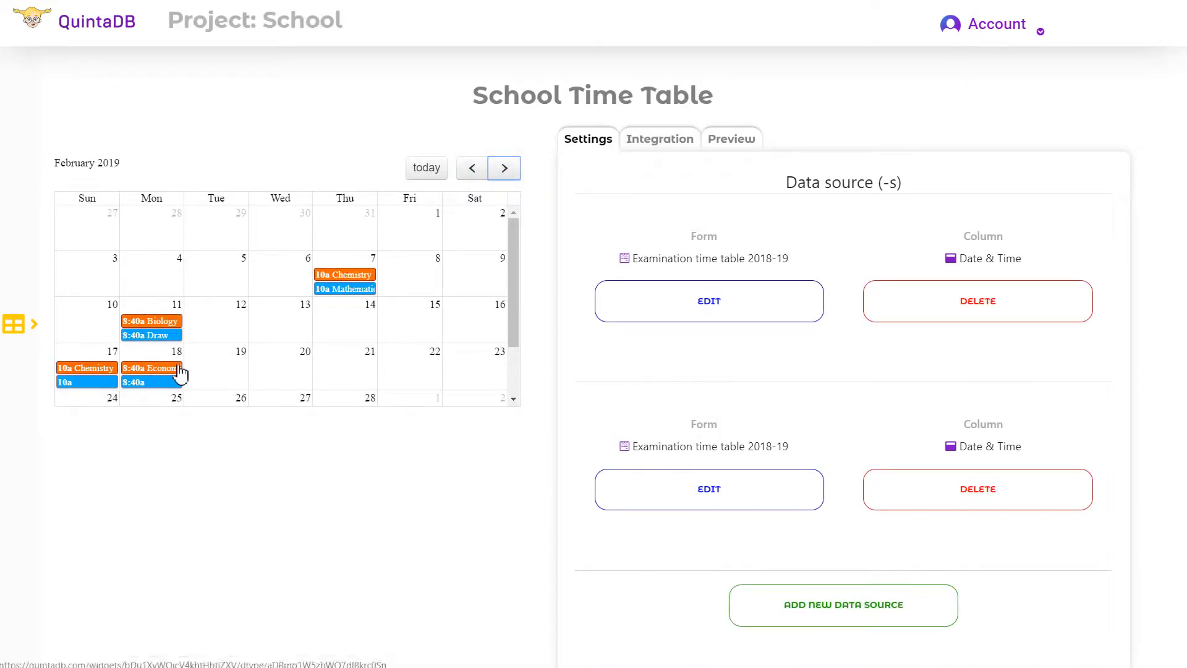
{"action": "left_click", "coordinate": [471, 168]}
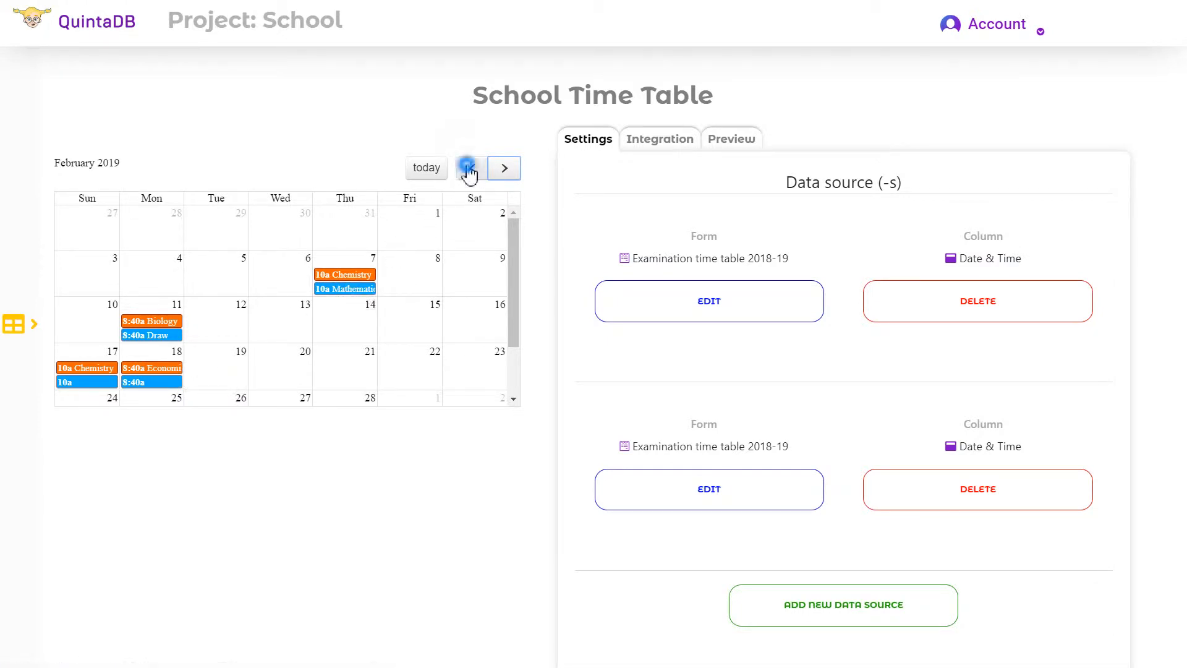
{"action": "left_click", "coordinate": [471, 168]}
{"action": "left_click", "coordinate": [471, 168]}
{"action": "left_click", "coordinate": [472, 168]}
{"action": "left_click", "coordinate": [471, 168]}
{"action": "left_click", "coordinate": [471, 168]}
{"action": "left_click", "coordinate": [471, 168]}
{"action": "left_click", "coordinate": [471, 168]}
{"action": "left_click", "coordinate": [471, 168]}
{"action": "left_click", "coordinate": [471, 168]}
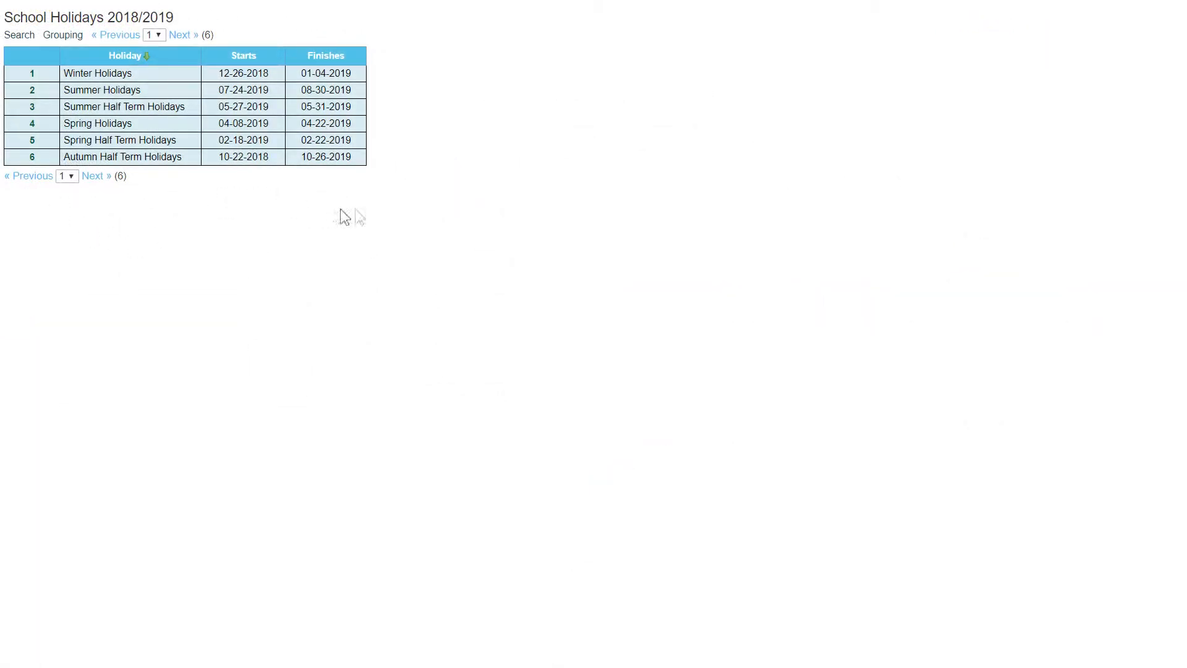
- Start a new data source from the School holiday table, with Starts as the event's start date column
{"action": "left_click", "coordinate": [816, 309]}
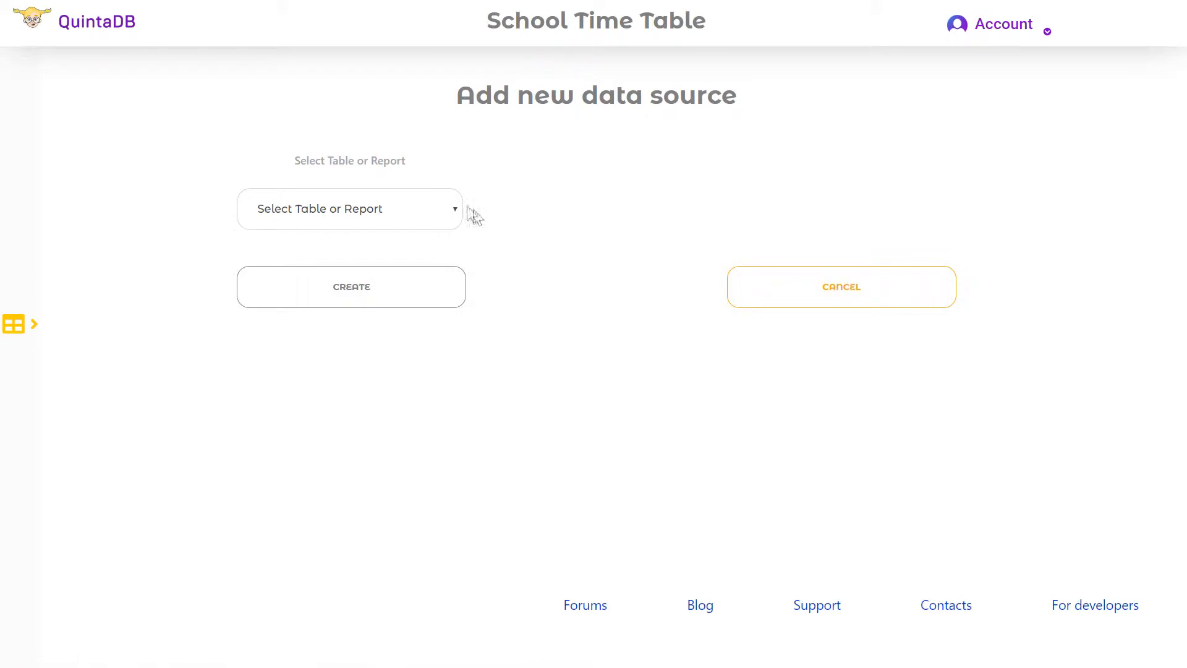
{"action": "left_click", "coordinate": [451, 212]}
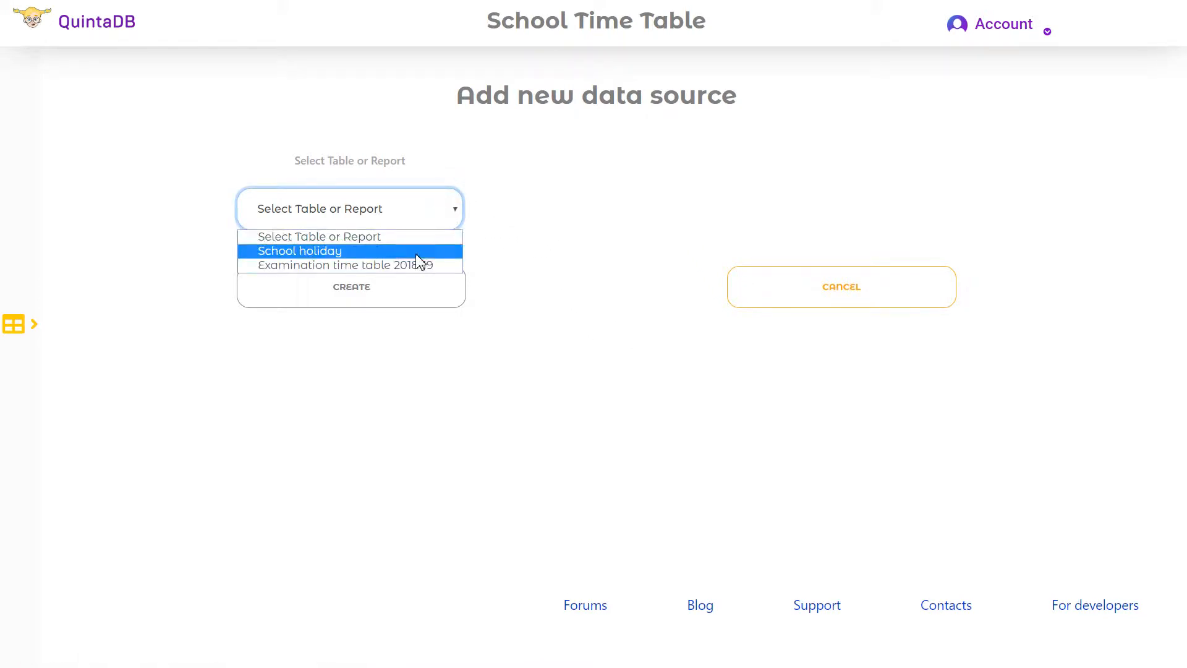
{"action": "left_click", "coordinate": [400, 251]}
{"action": "left_click", "coordinate": [616, 221]}
{"action": "left_click", "coordinate": [628, 212]}
{"action": "left_click_drag", "start_coordinate": [513, 162], "coordinate": [678, 182]}
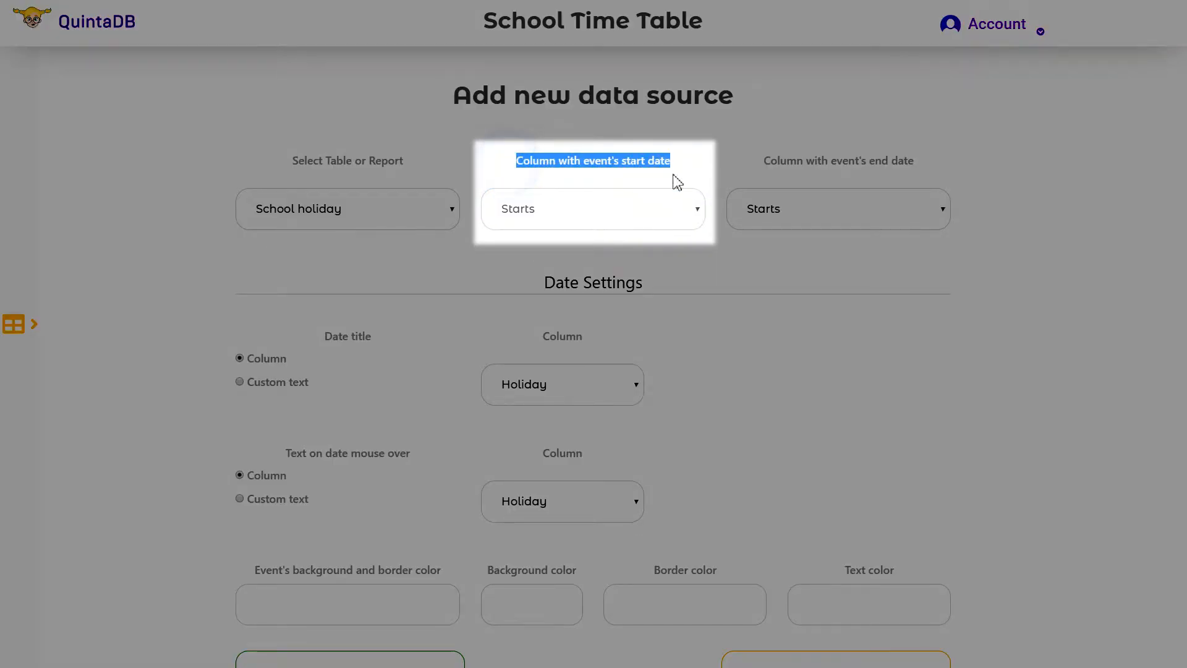
{"action": "left_click", "coordinate": [728, 267]}
- Set the column with the event's end date to Finishes for the School holiday data source
{"action": "left_click_drag", "start_coordinate": [758, 158], "coordinate": [959, 169]}
{"action": "left_click", "coordinate": [912, 208]}
{"action": "left_click", "coordinate": [798, 252]}
{"action": "left_click", "coordinate": [737, 290]}
- Set the holiday events' background color to #4e9c36 and the border color to #422e2e
{"action": "scroll", "coordinate": [742, 290], "scroll_direction": "down", "scroll_amount": 1}
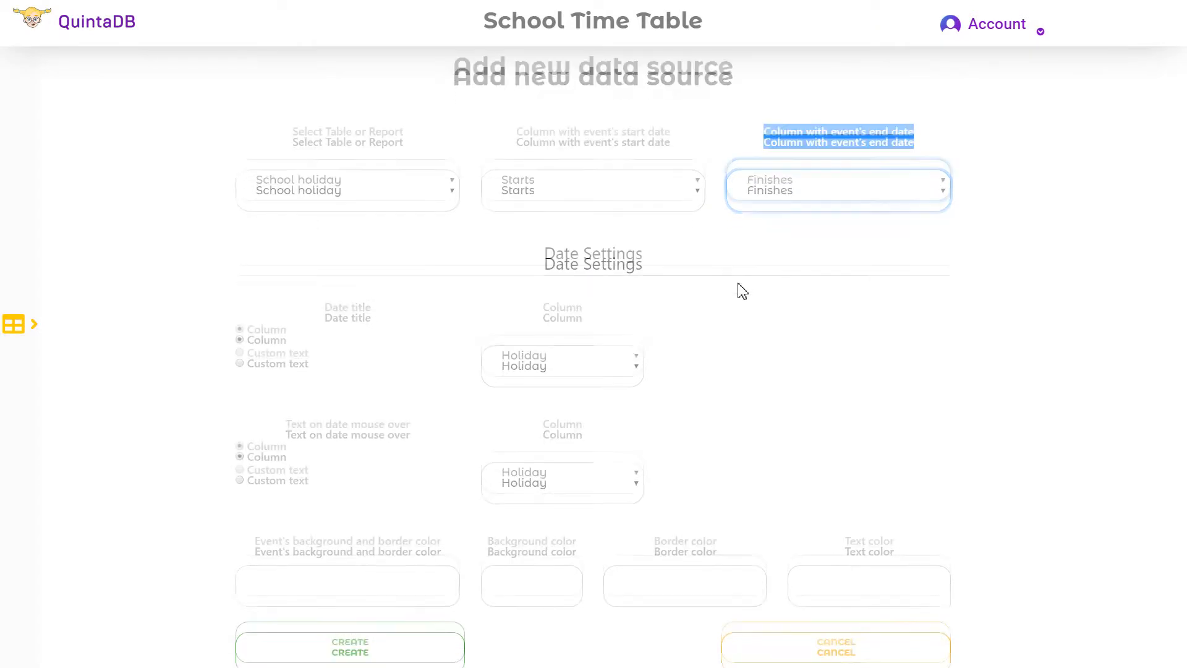
{"action": "left_click", "coordinate": [551, 524]}
{"action": "left_click_drag", "start_coordinate": [612, 604], "coordinate": [612, 620]}
{"action": "left_click_drag", "start_coordinate": [561, 614], "coordinate": [558, 588]}
{"action": "left_click", "coordinate": [636, 517]}
{"action": "left_click", "coordinate": [644, 622]}
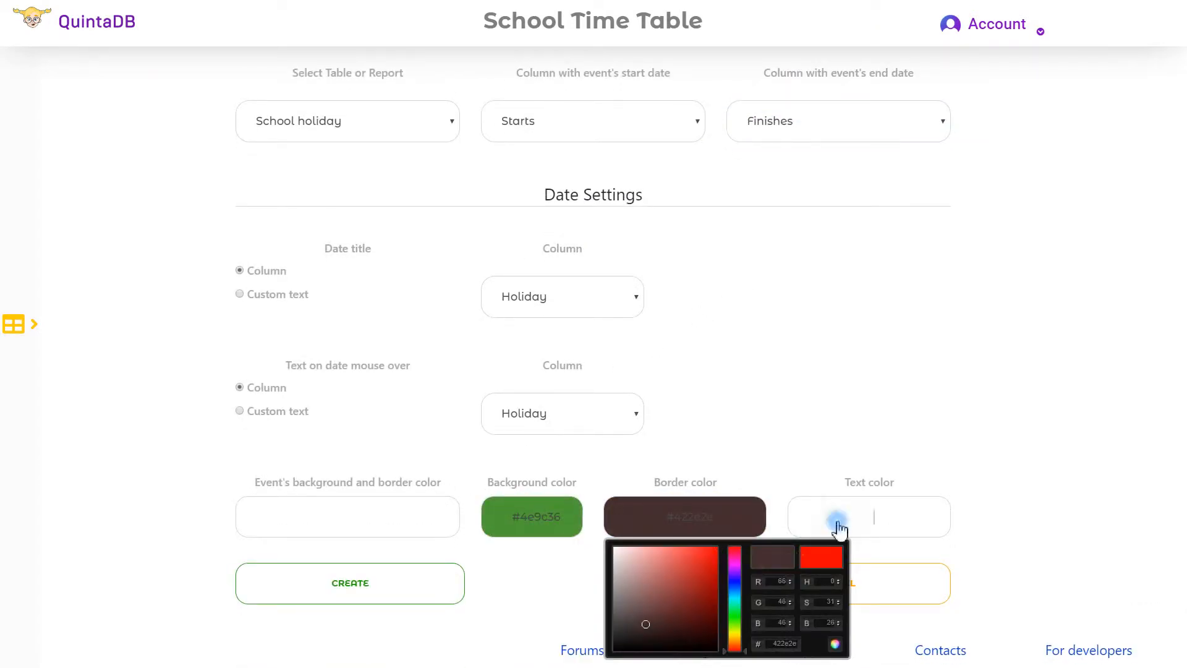
- Choose the text color for the holiday events and create the School holiday data source
{"action": "left_click", "coordinate": [838, 522]}
{"action": "left_click", "coordinate": [647, 578]}
{"action": "left_click", "coordinate": [426, 584]}
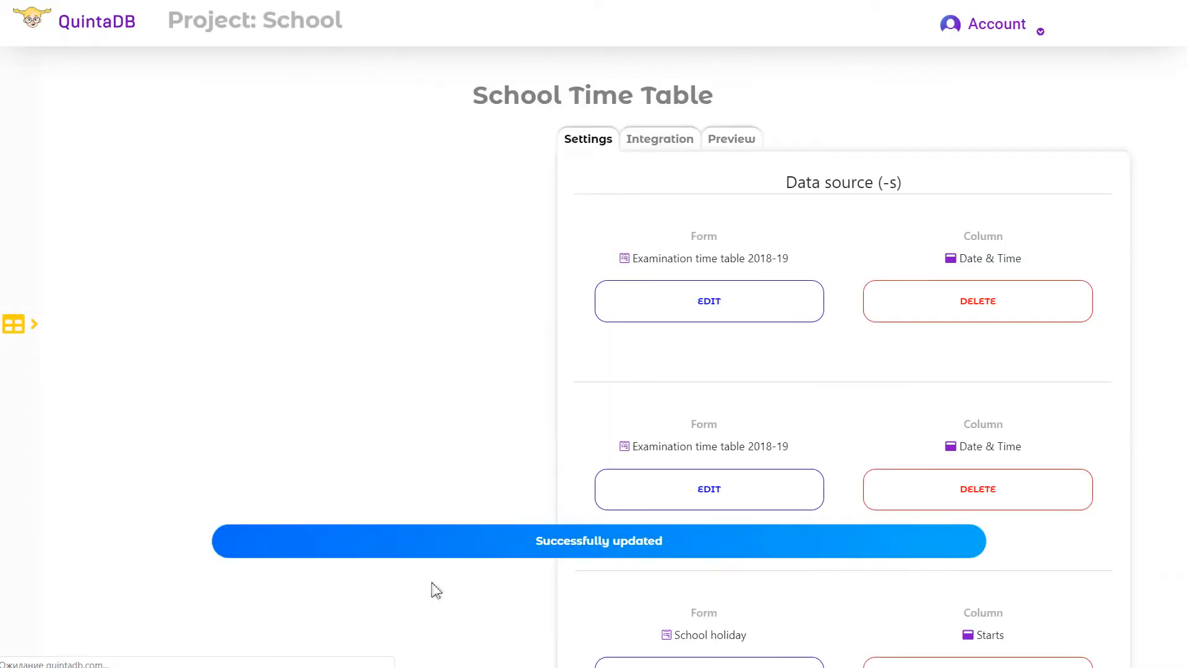
- Browse the calendar forward through July 2019 and back to March 2019 to check the school holiday events
{"action": "left_click_drag", "start_coordinate": [514, 277], "coordinate": [522, 321]}
{"action": "left_click", "coordinate": [504, 169]}
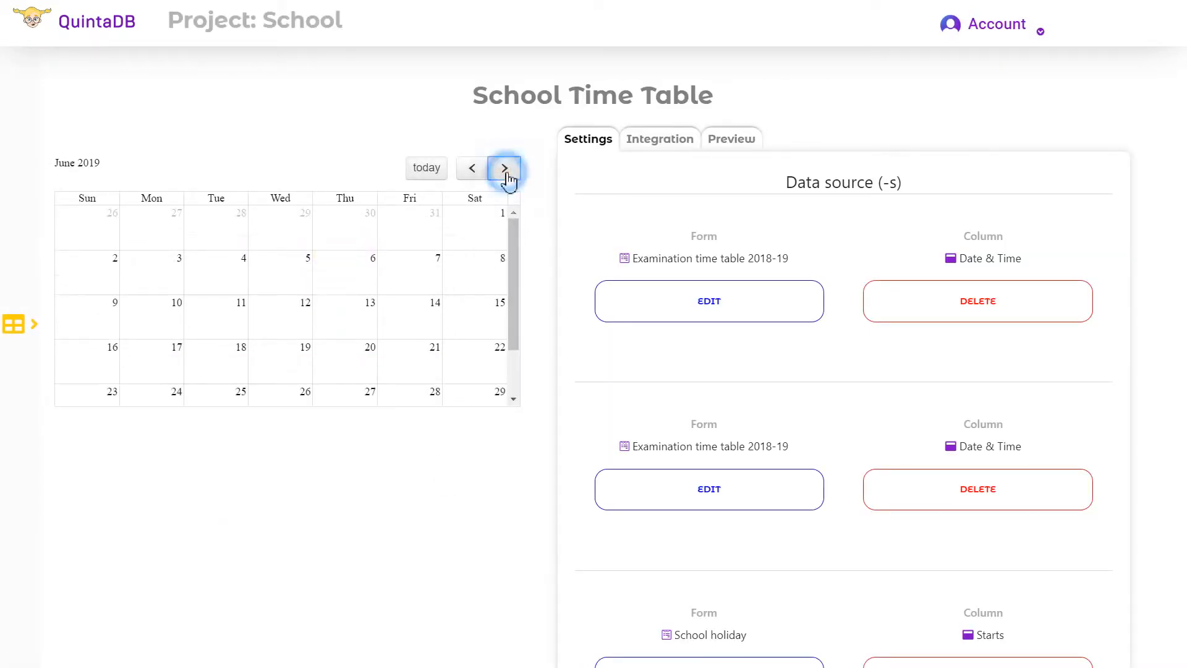
{"action": "left_click", "coordinate": [504, 168]}
{"action": "scroll", "coordinate": [477, 243], "scroll_direction": "down", "scroll_amount": 3}
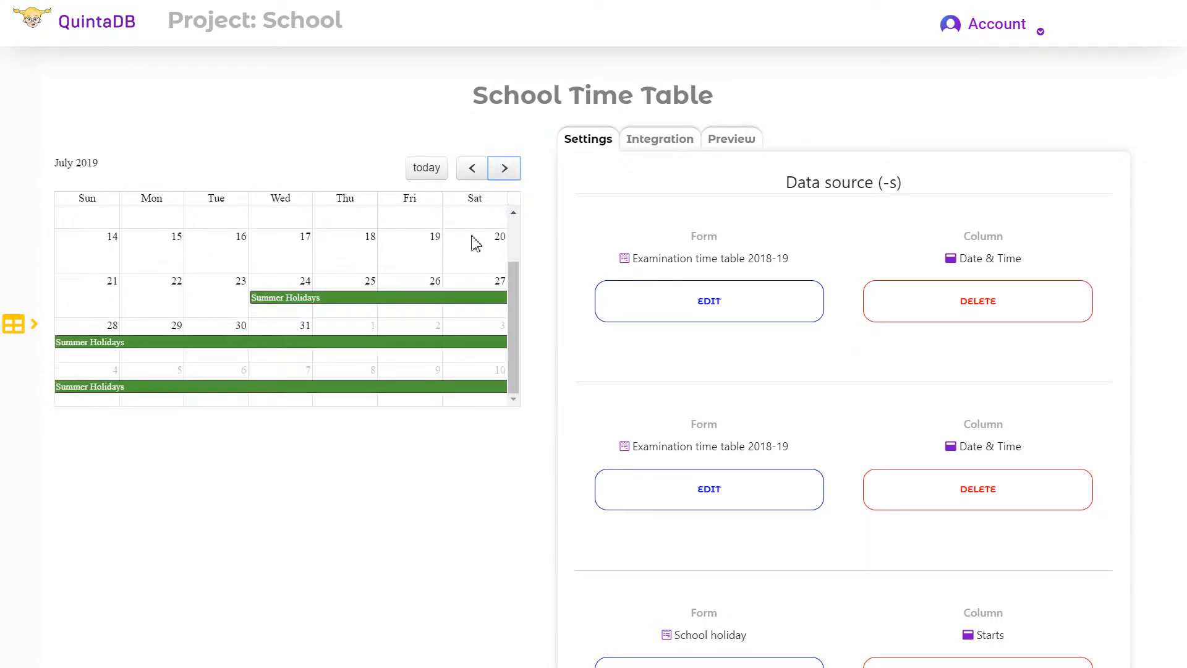
{"action": "scroll", "coordinate": [451, 287], "scroll_direction": "down", "scroll_amount": 2}
{"action": "left_click", "coordinate": [505, 168]}
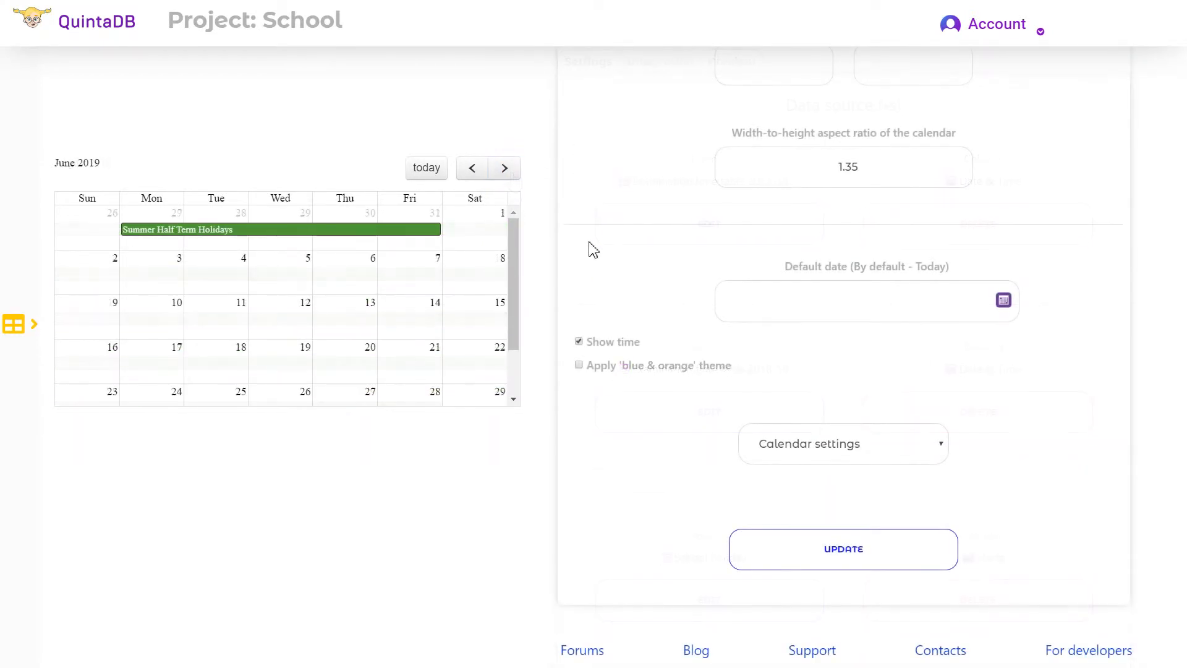
{"action": "left_click", "coordinate": [476, 170]}
{"action": "left_click", "coordinate": [476, 169]}
{"action": "left_click", "coordinate": [477, 170]}
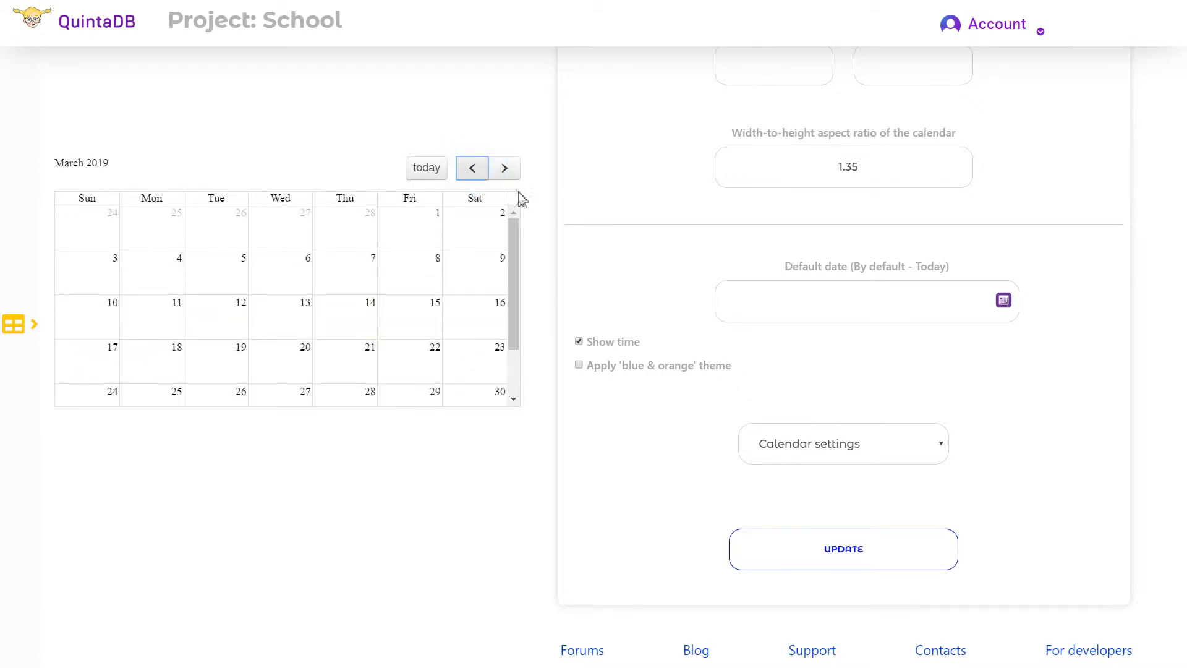
- Set the calendar's default date to 01-10-2018 and turn off Show time, saving each change
{"action": "left_click", "coordinate": [771, 303]}
{"action": "left_click", "coordinate": [804, 339]}
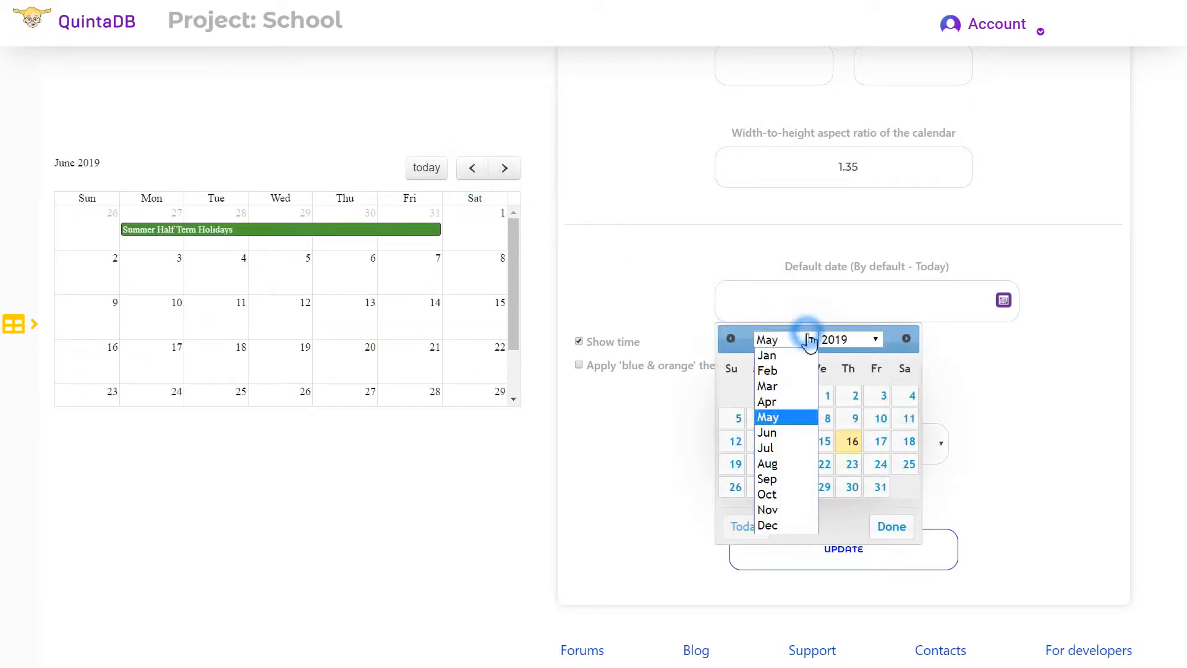
{"action": "left_click", "coordinate": [781, 498]}
{"action": "left_click", "coordinate": [849, 339]}
{"action": "left_click", "coordinate": [842, 631]}
{"action": "left_click", "coordinate": [768, 396]}
{"action": "left_click", "coordinate": [817, 556]}
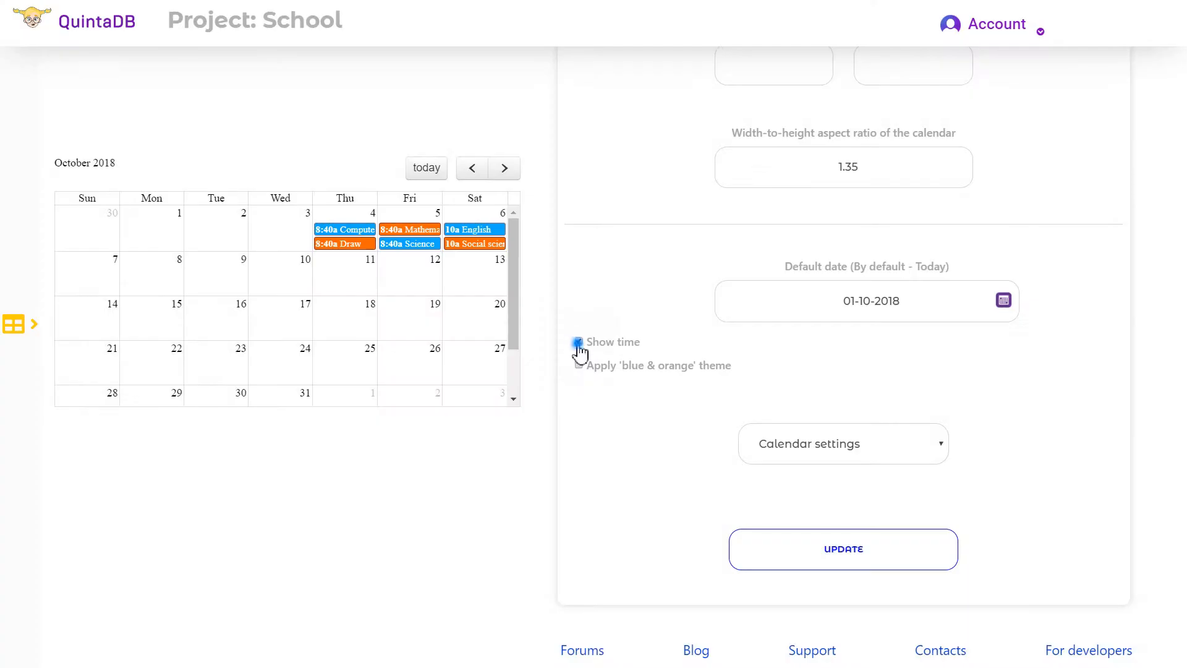
{"action": "left_click", "coordinate": [579, 342]}
{"action": "left_click", "coordinate": [750, 547]}
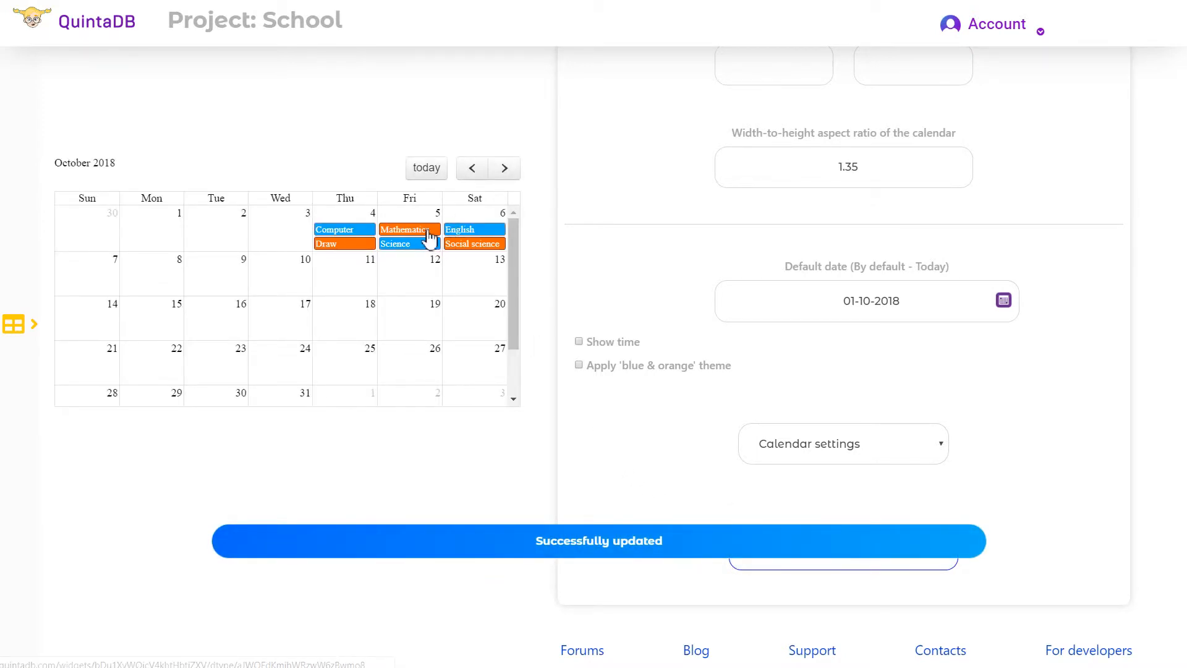
- In the Default view settings, add Sunday to the hidden days and update the calendar
{"action": "left_click", "coordinate": [936, 448]}
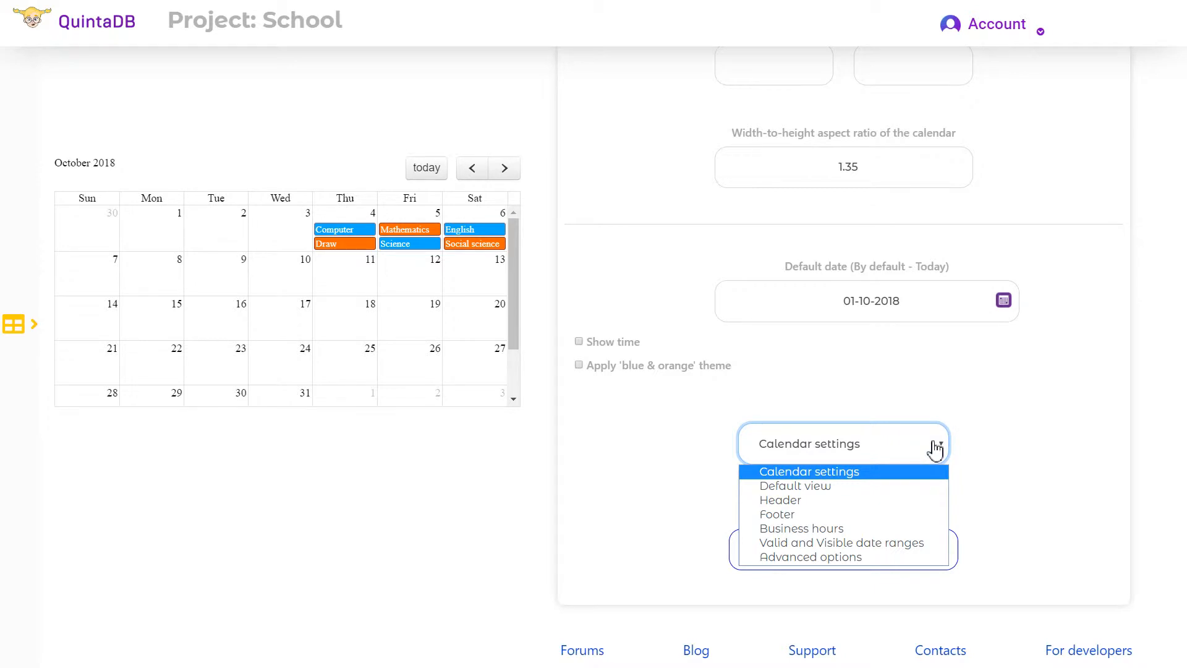
{"action": "left_click", "coordinate": [836, 487]}
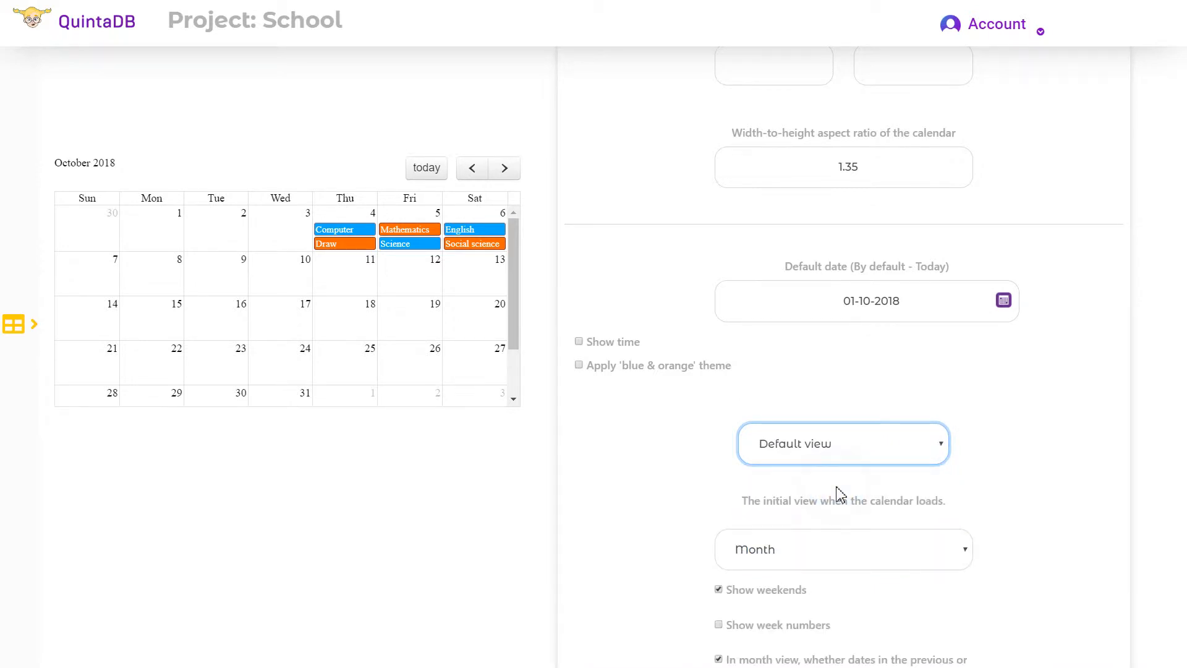
{"action": "scroll", "coordinate": [841, 494], "scroll_direction": "down", "scroll_amount": 1}
{"action": "scroll", "coordinate": [841, 494], "scroll_direction": "down", "scroll_amount": 4}
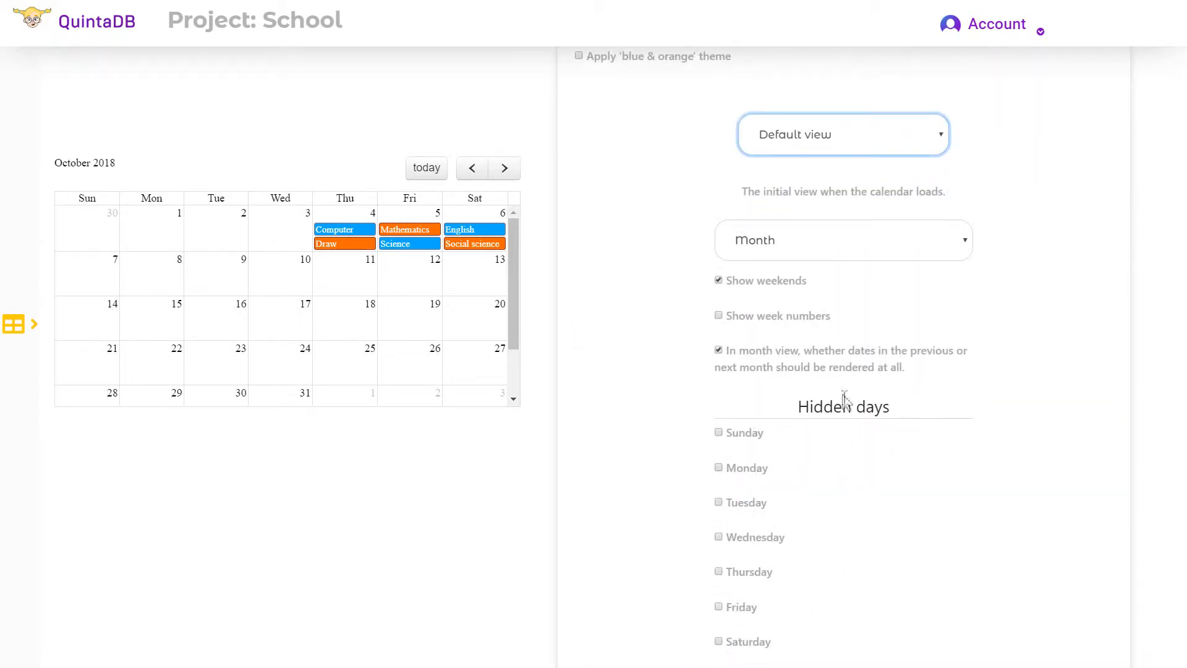
{"action": "scroll", "coordinate": [845, 401], "scroll_direction": "down", "scroll_amount": 1}
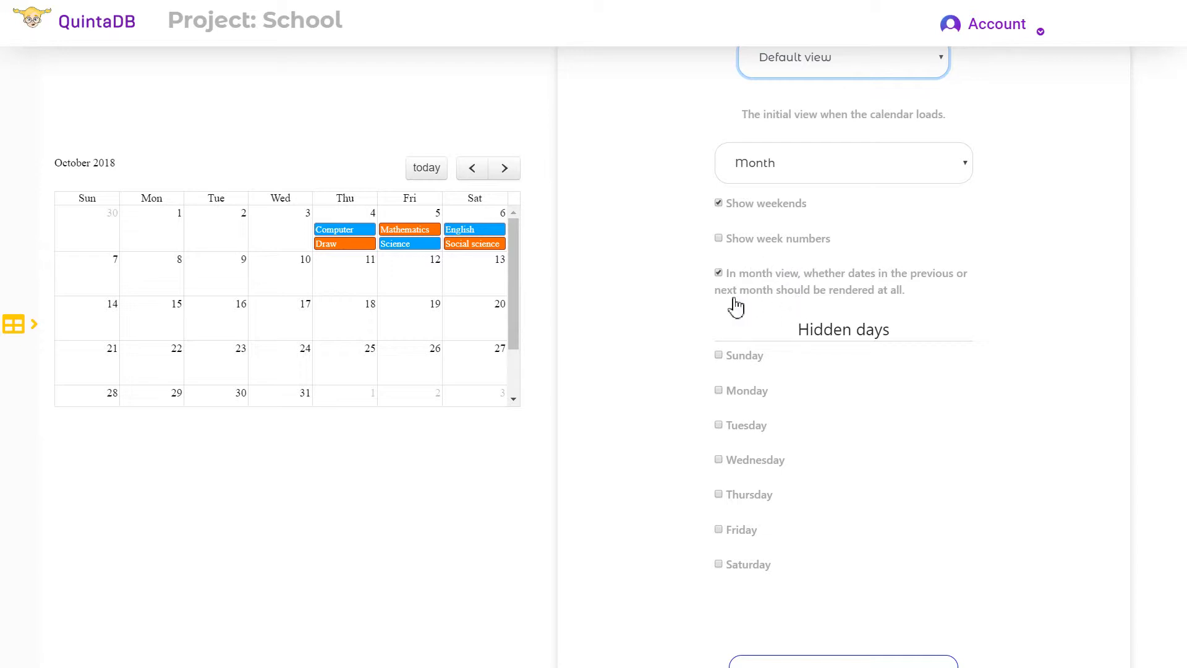
{"action": "scroll", "coordinate": [735, 304], "scroll_direction": "down", "scroll_amount": 2}
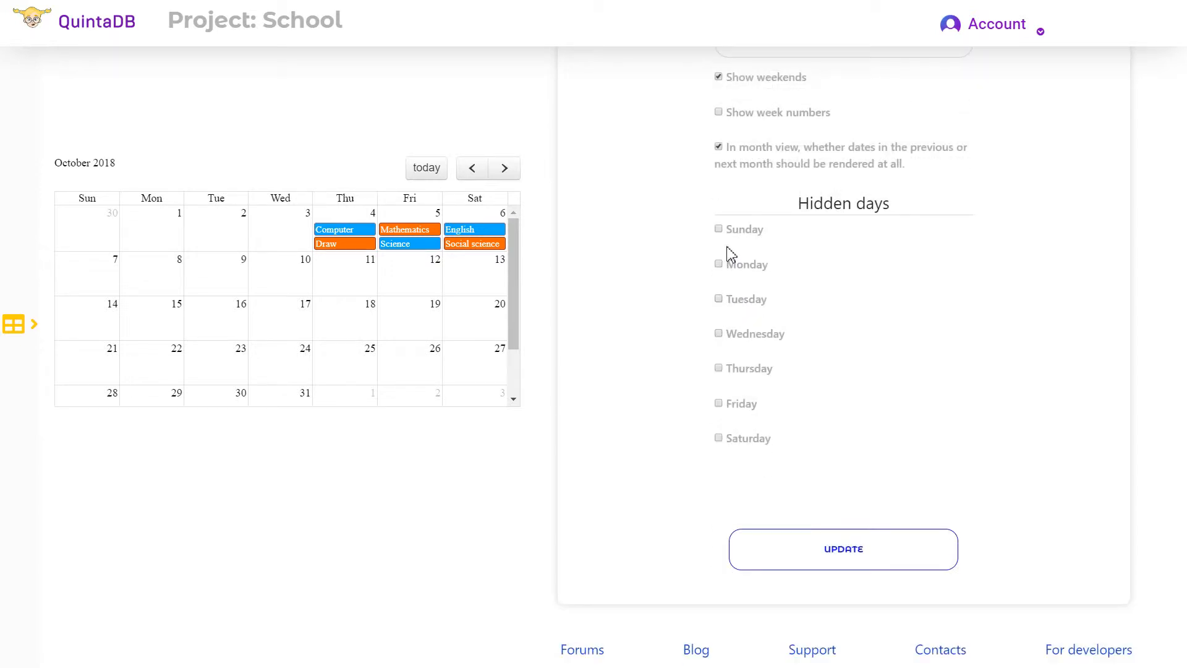
{"action": "left_click", "coordinate": [719, 234]}
{"action": "left_click", "coordinate": [779, 549]}
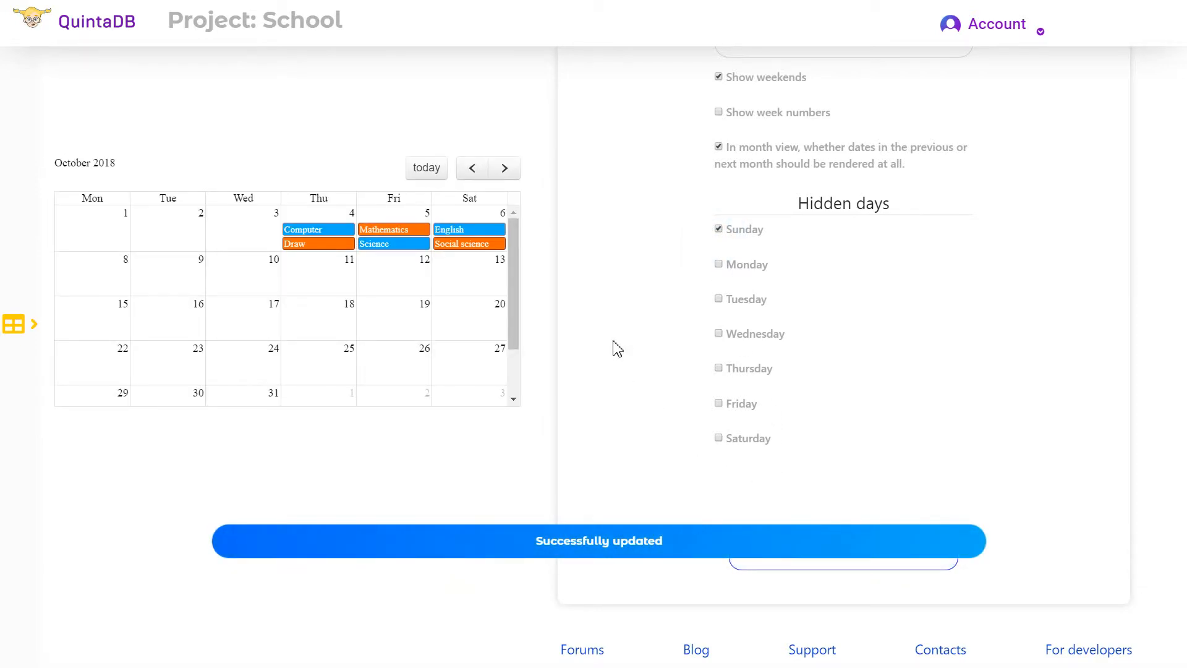
- Try Week and Day as the calendar's initial view and page forward through the days in October 2018
{"action": "scroll", "coordinate": [668, 390], "scroll_direction": "up", "scroll_amount": 5}
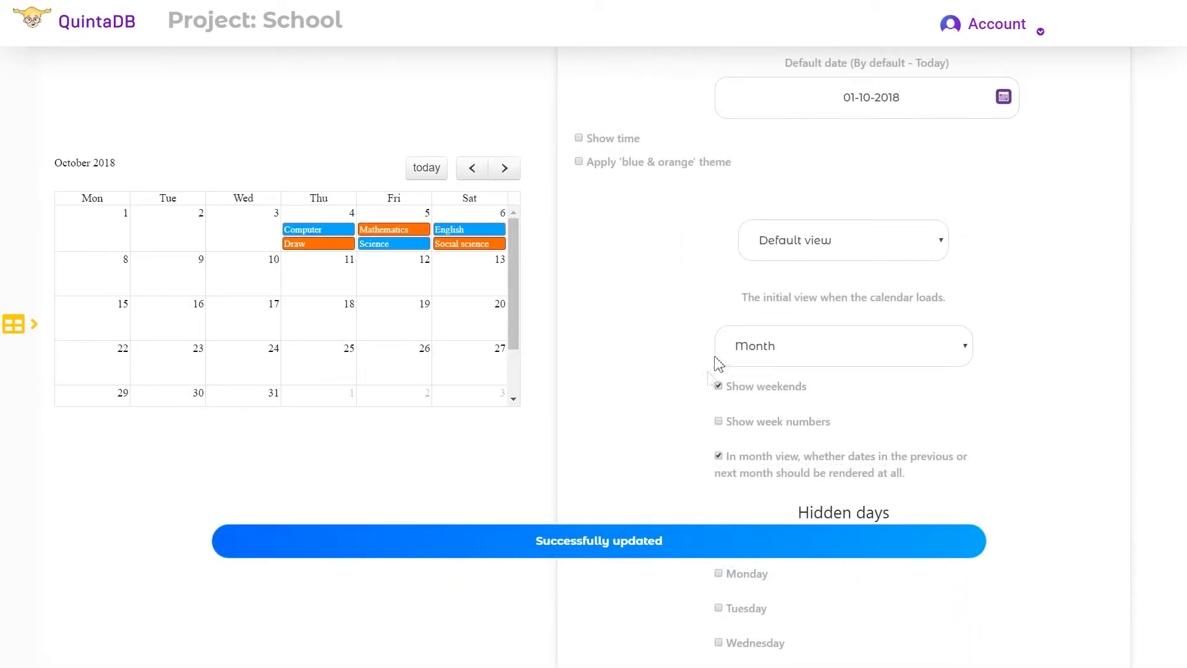
{"action": "left_click", "coordinate": [917, 353]}
{"action": "left_click", "coordinate": [915, 388]}
{"action": "scroll", "coordinate": [940, 278], "scroll_direction": "down", "scroll_amount": 3}
{"action": "left_click", "coordinate": [959, 206]}
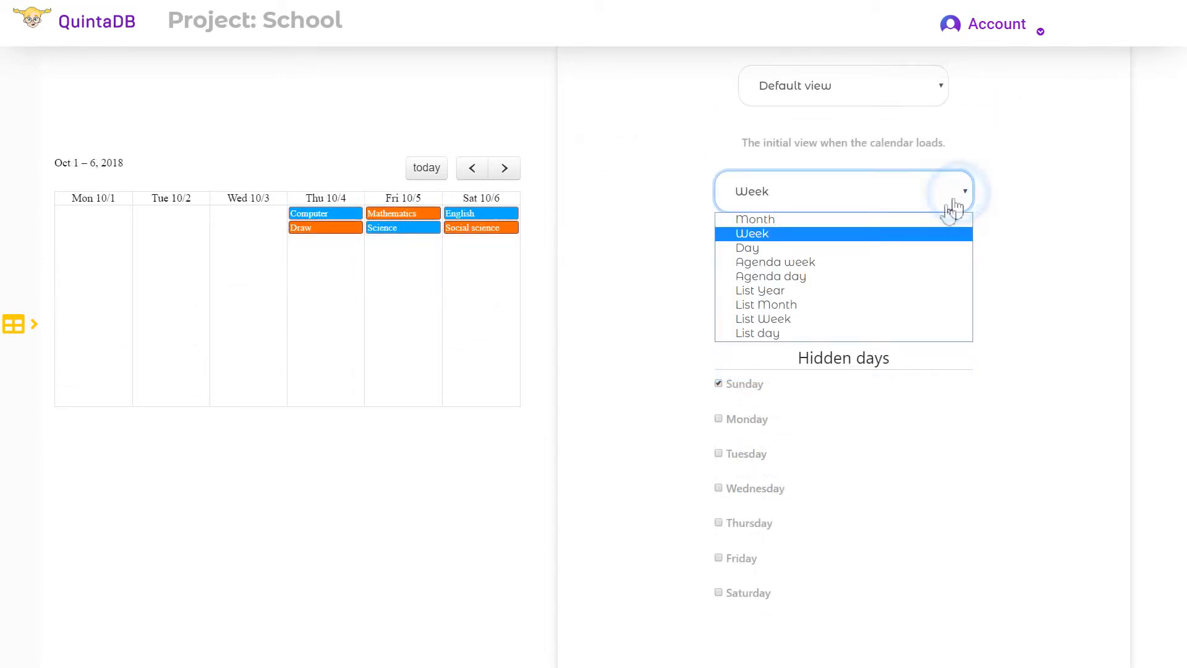
{"action": "left_click", "coordinate": [907, 247]}
{"action": "scroll", "coordinate": [986, 336], "scroll_direction": "up", "scroll_amount": 2}
{"action": "left_click", "coordinate": [513, 178]}
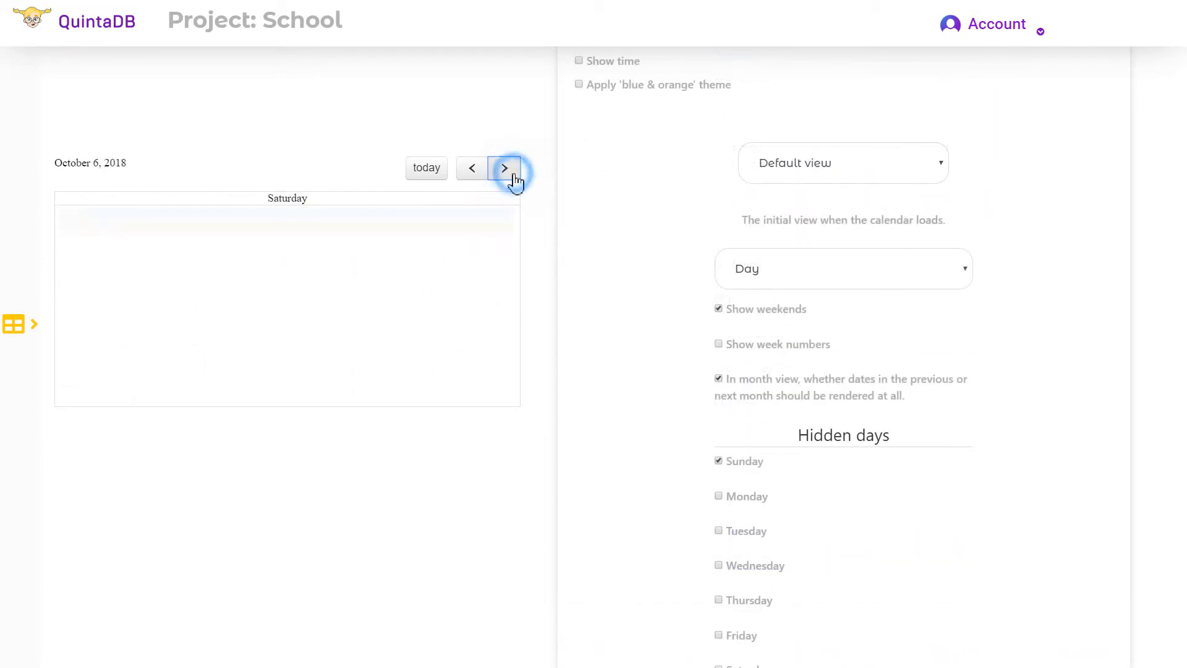
{"action": "left_click", "coordinate": [513, 175]}
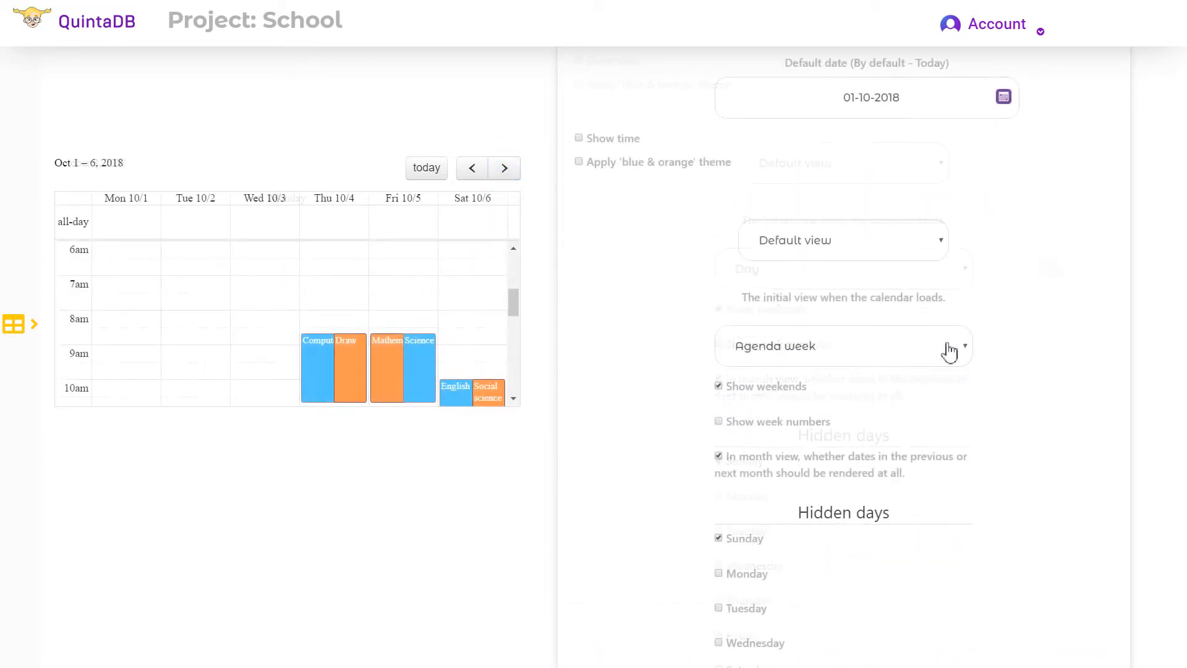
- Try Agenda day and List Year as the calendar's initial view and look through the 2018 event list
{"action": "left_click", "coordinate": [944, 350]}
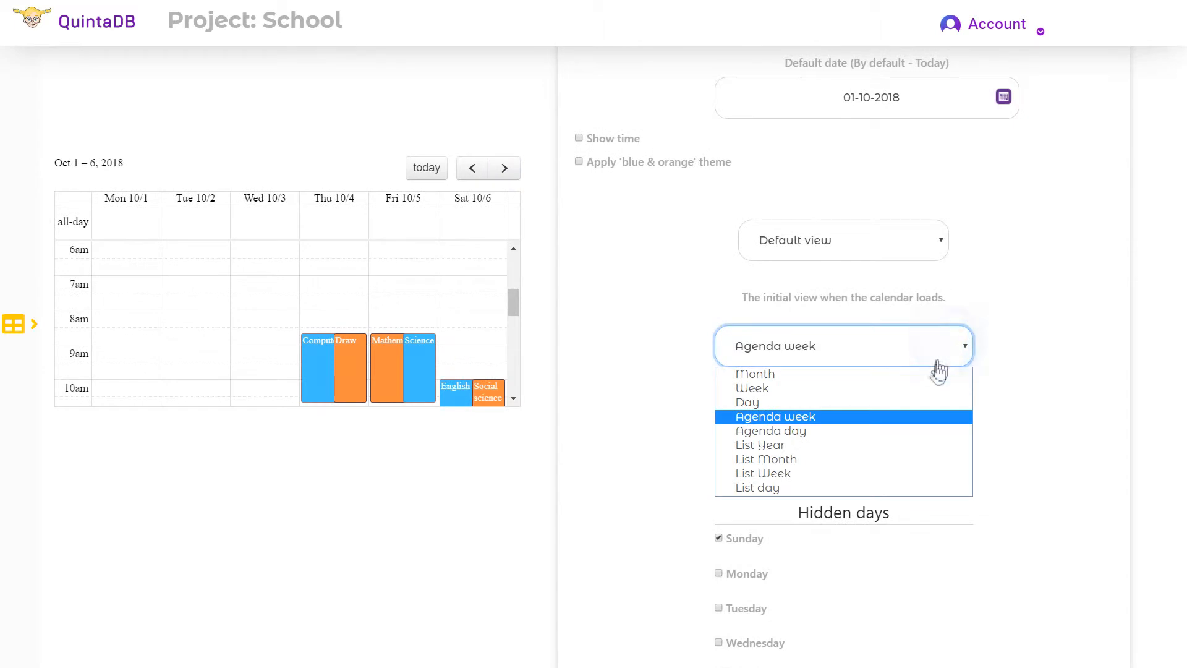
{"action": "left_click", "coordinate": [920, 431]}
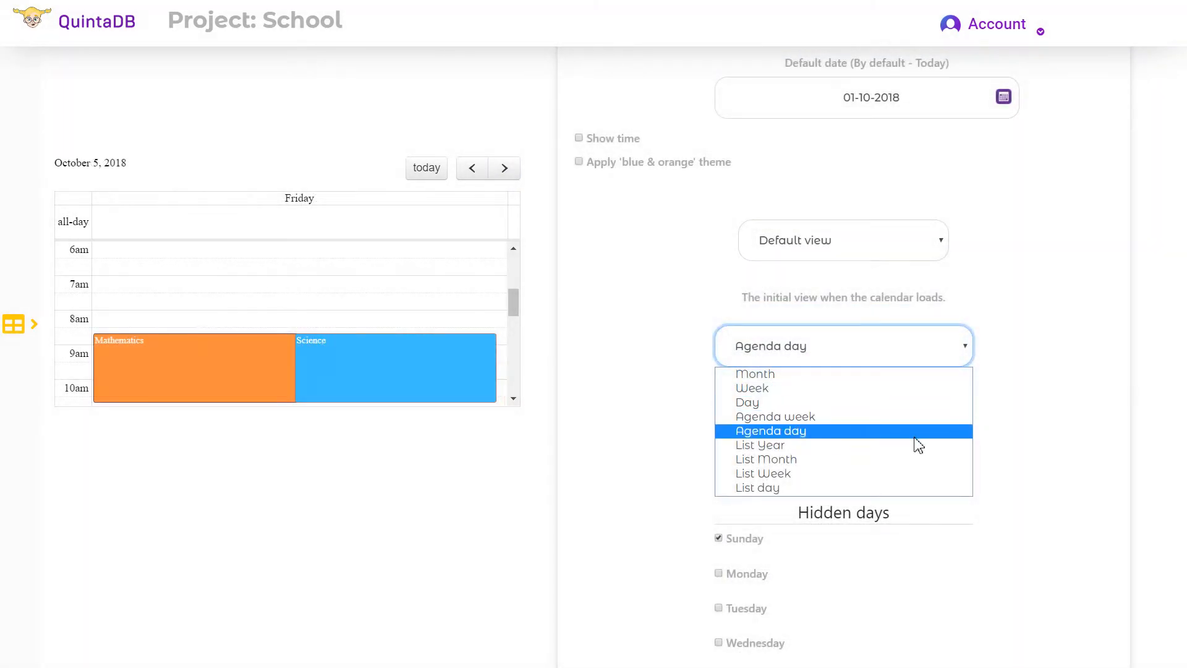
{"action": "left_click", "coordinate": [917, 445]}
{"action": "scroll", "coordinate": [904, 517], "scroll_direction": "down", "scroll_amount": 5}
{"action": "left_click", "coordinate": [910, 549]}
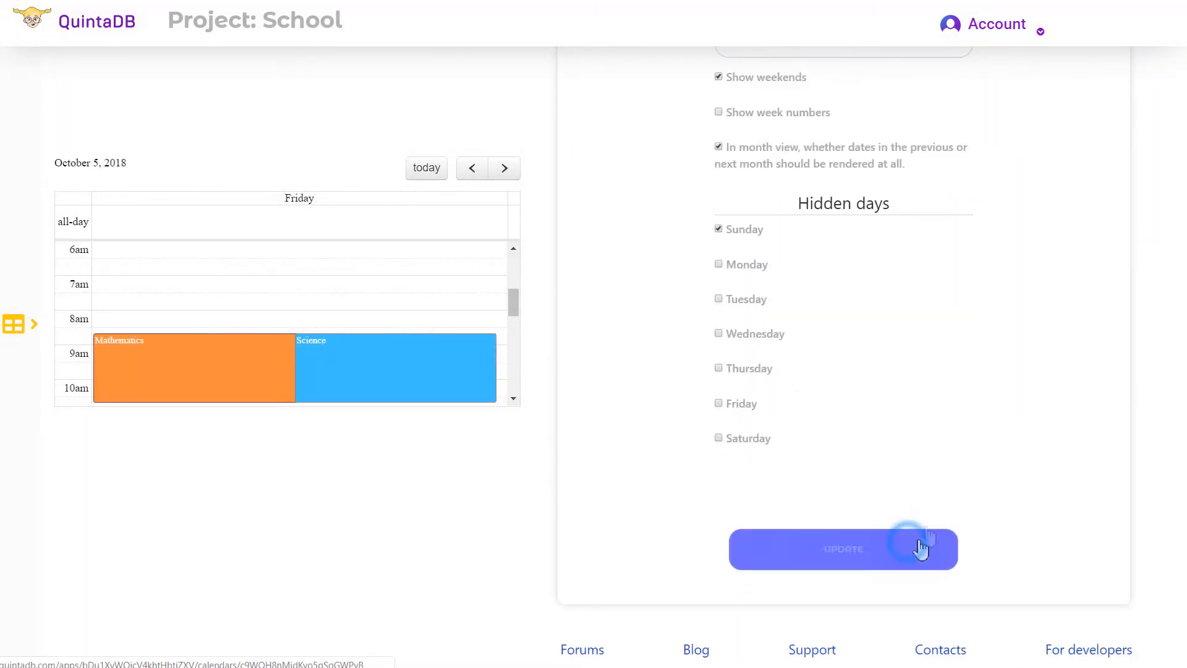
{"action": "scroll", "coordinate": [978, 443], "scroll_direction": "up", "scroll_amount": 3}
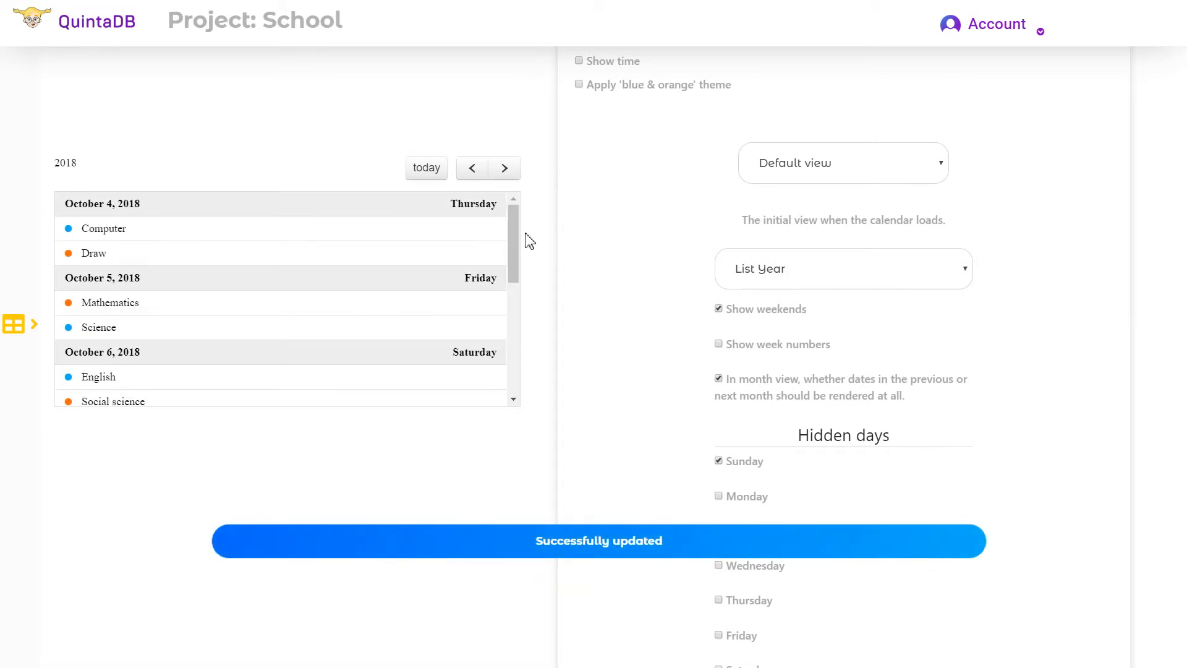
{"action": "left_click_drag", "start_coordinate": [519, 234], "coordinate": [513, 285]}
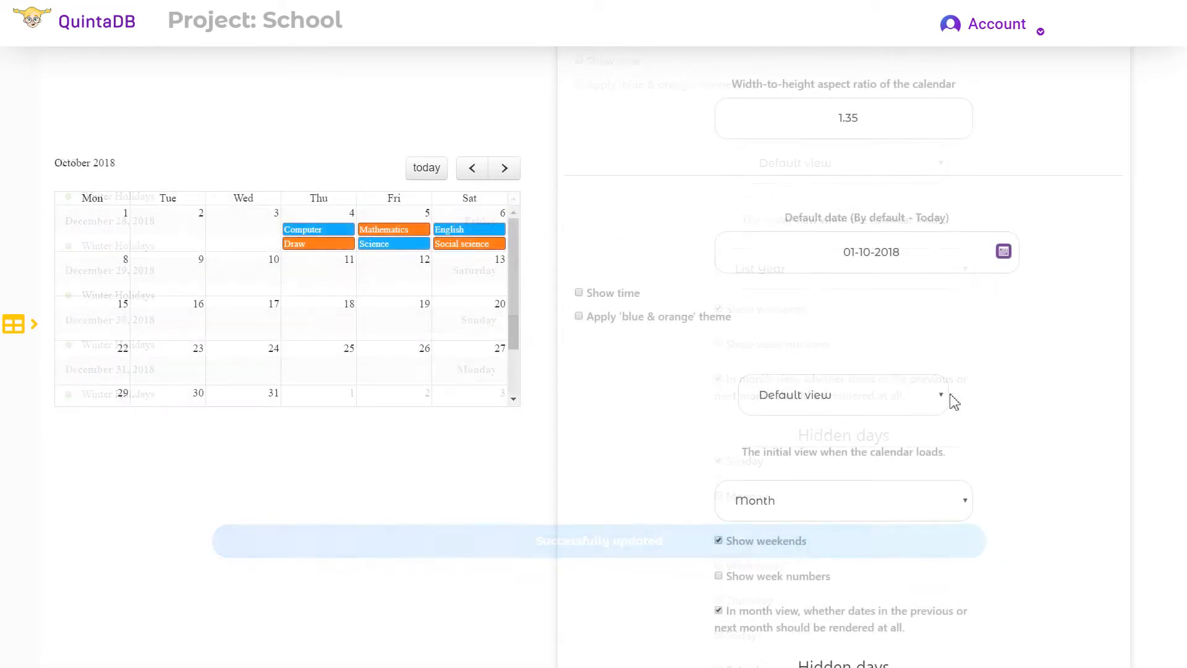
- Add Month, Week and Day view switches to the left part of the calendar header and save the settings
{"action": "left_click", "coordinate": [944, 399]}
{"action": "left_click", "coordinate": [888, 455]}
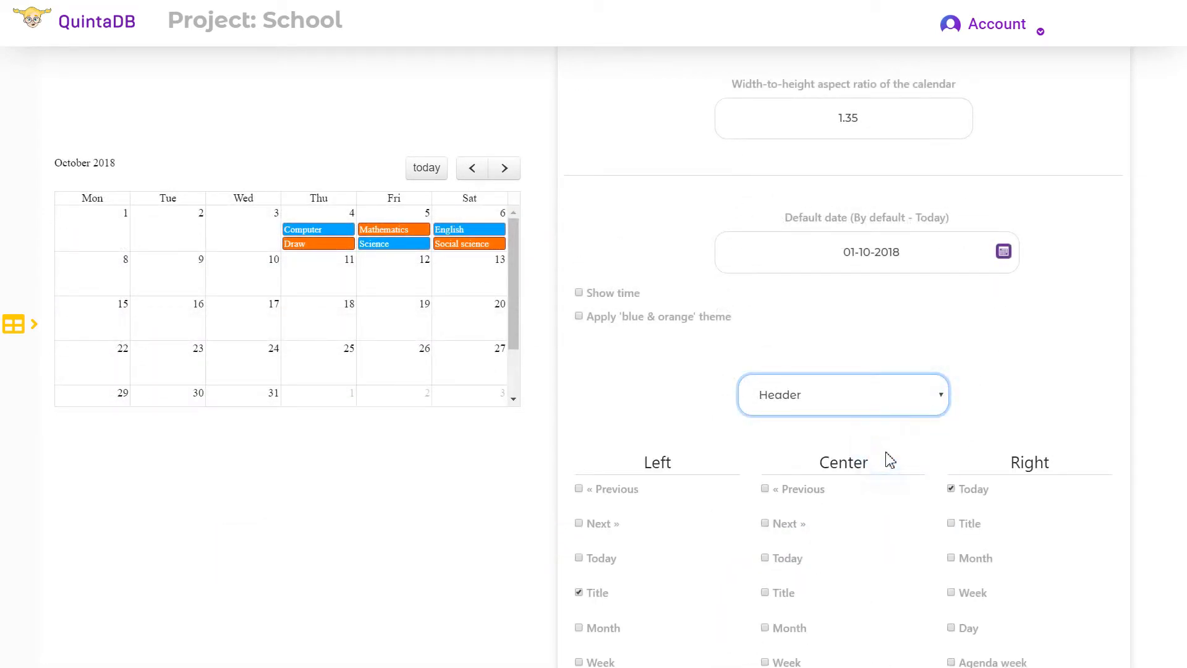
{"action": "scroll", "coordinate": [912, 409], "scroll_direction": "down", "scroll_amount": 1}
{"action": "scroll", "coordinate": [912, 409], "scroll_direction": "down", "scroll_amount": 5}
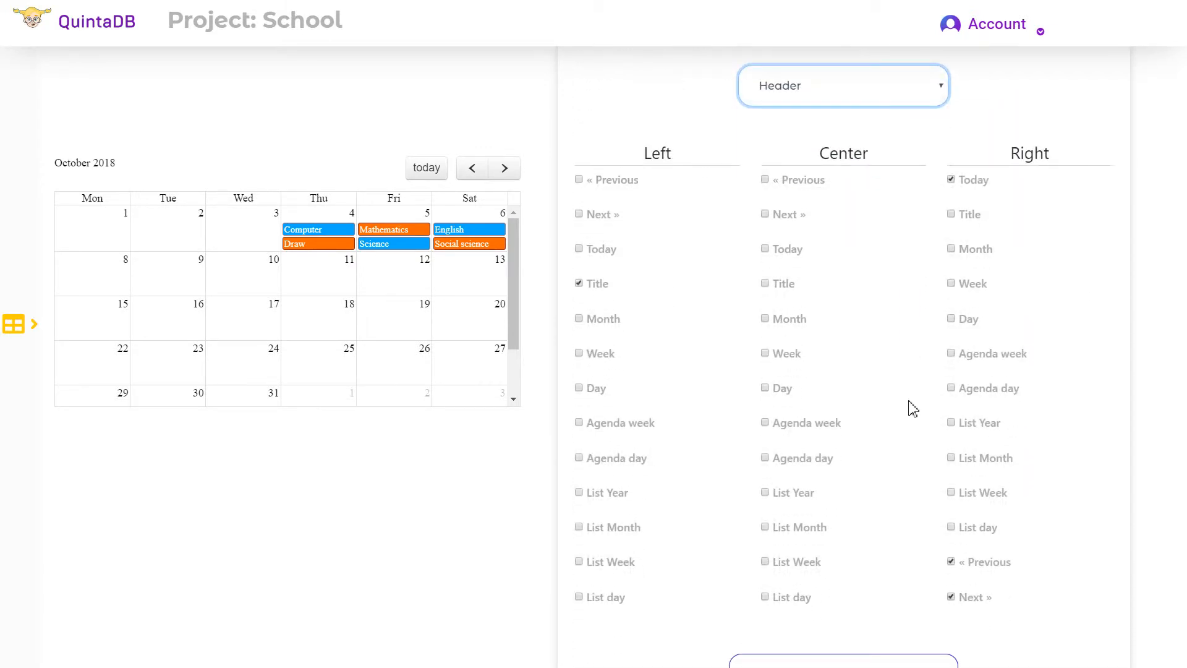
{"action": "left_click", "coordinate": [578, 320]}
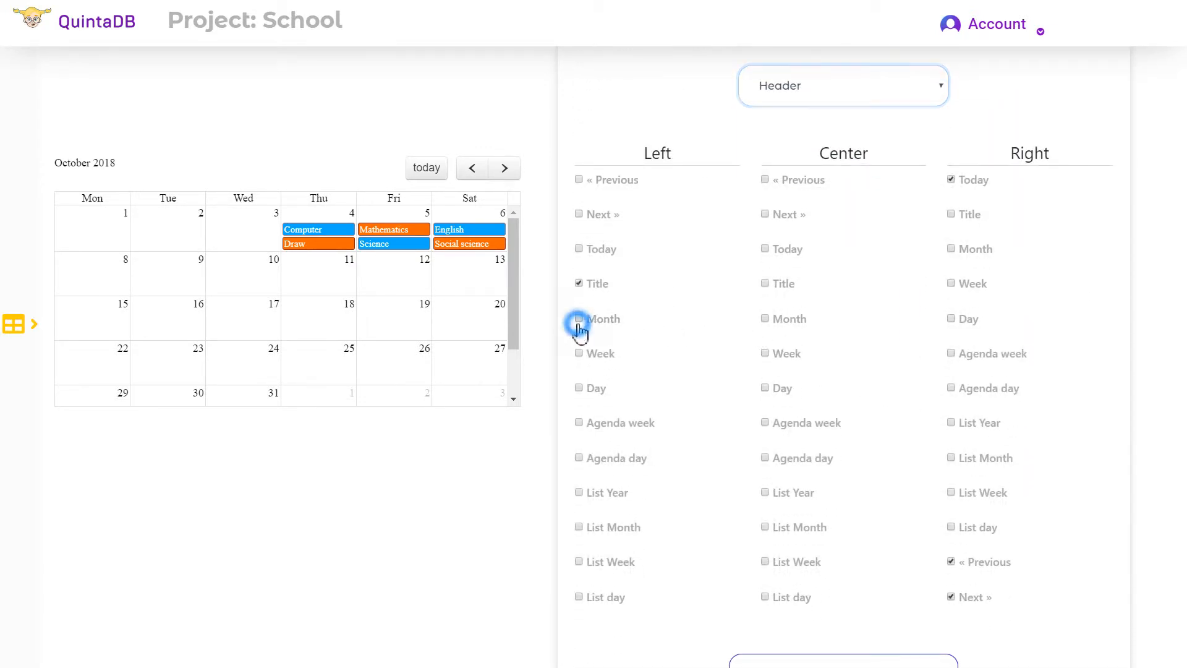
{"action": "left_click", "coordinate": [581, 353]}
{"action": "left_click", "coordinate": [580, 388]}
{"action": "scroll", "coordinate": [689, 498], "scroll_direction": "down", "scroll_amount": 1}
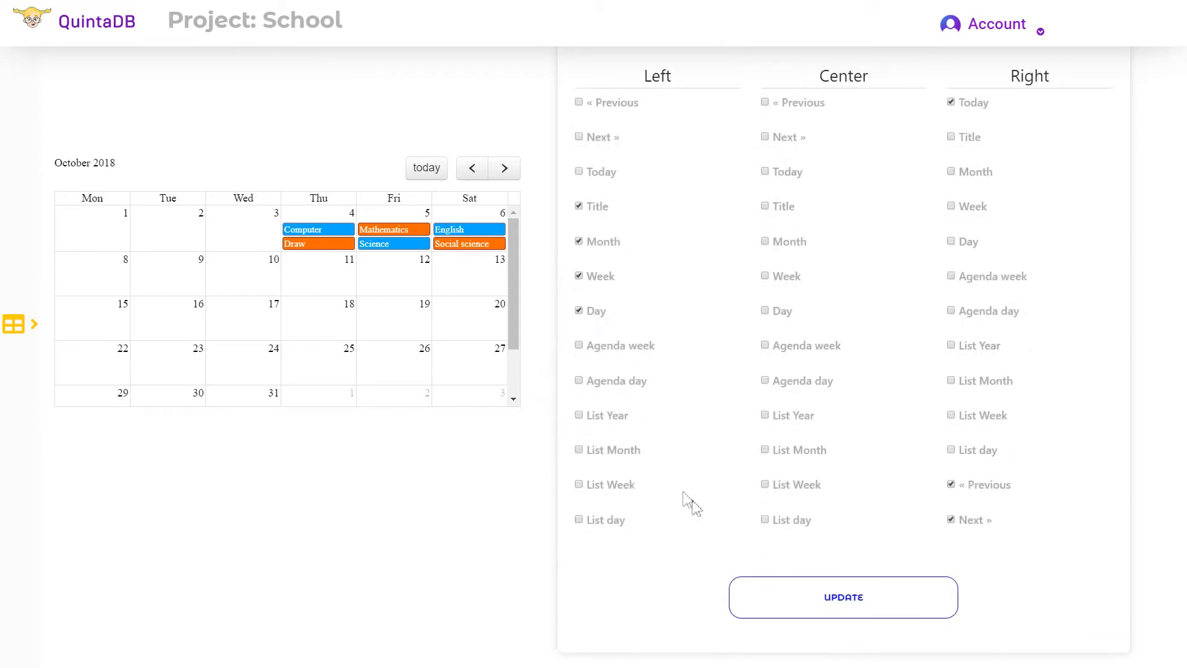
{"action": "left_click", "coordinate": [759, 602]}
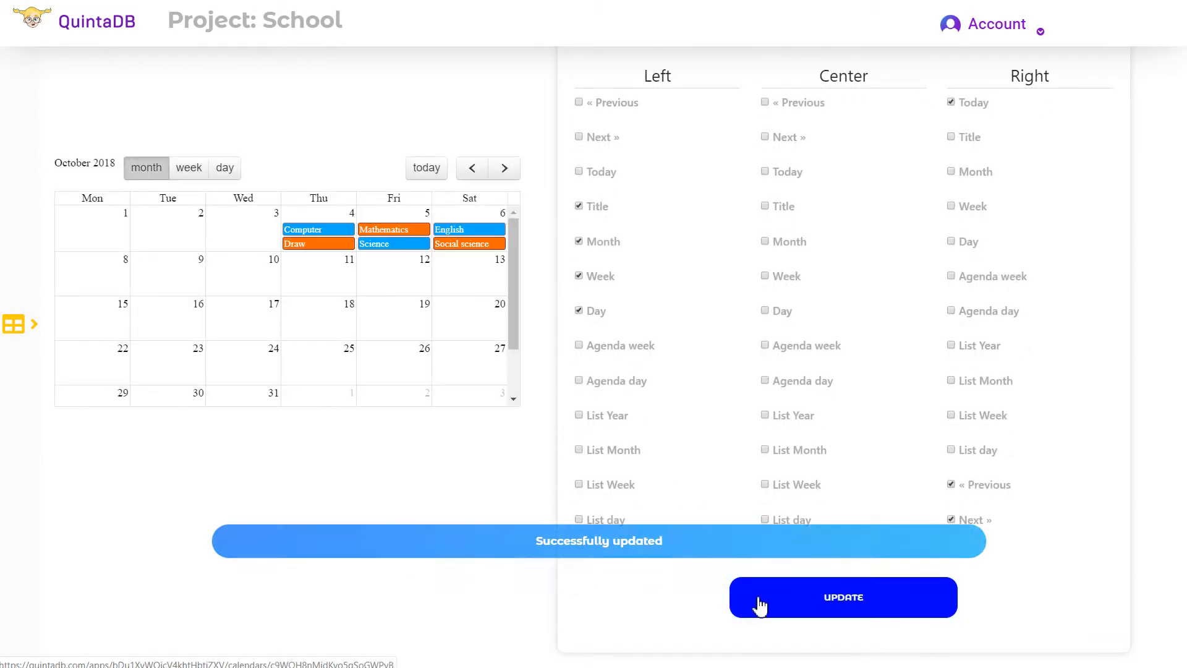
- Test the new header switches by showing the calendar in its week, day and month views
{"action": "left_click", "coordinate": [188, 171]}
{"action": "left_click", "coordinate": [232, 172]}
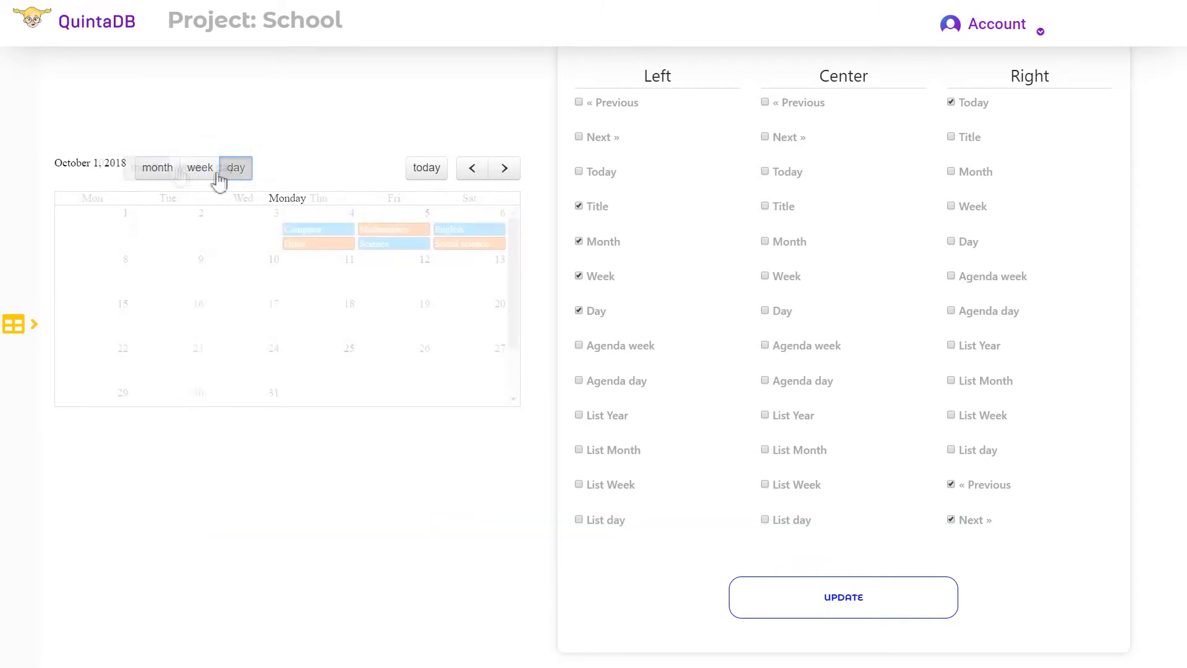
{"action": "left_click", "coordinate": [197, 171]}
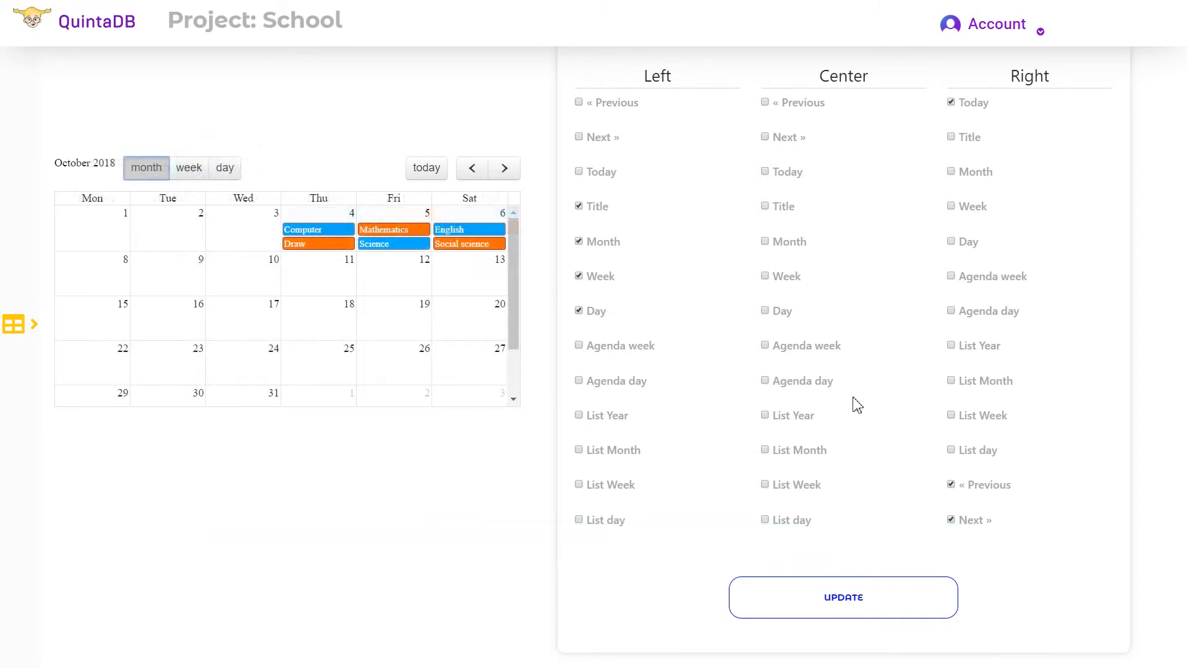
- Add a List Week switch to the center of the calendar footer, save the settings and display the weekly list
{"action": "scroll", "coordinate": [866, 358], "scroll_direction": "up", "scroll_amount": 3}
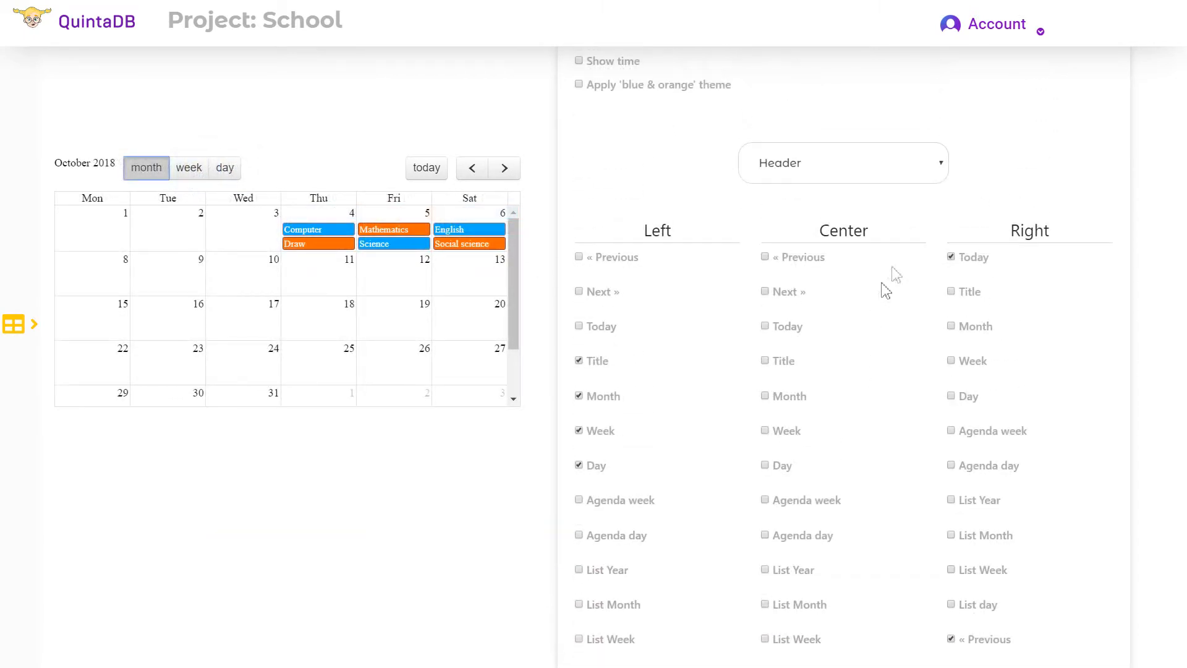
{"action": "left_click", "coordinate": [909, 169]}
{"action": "left_click", "coordinate": [859, 234]}
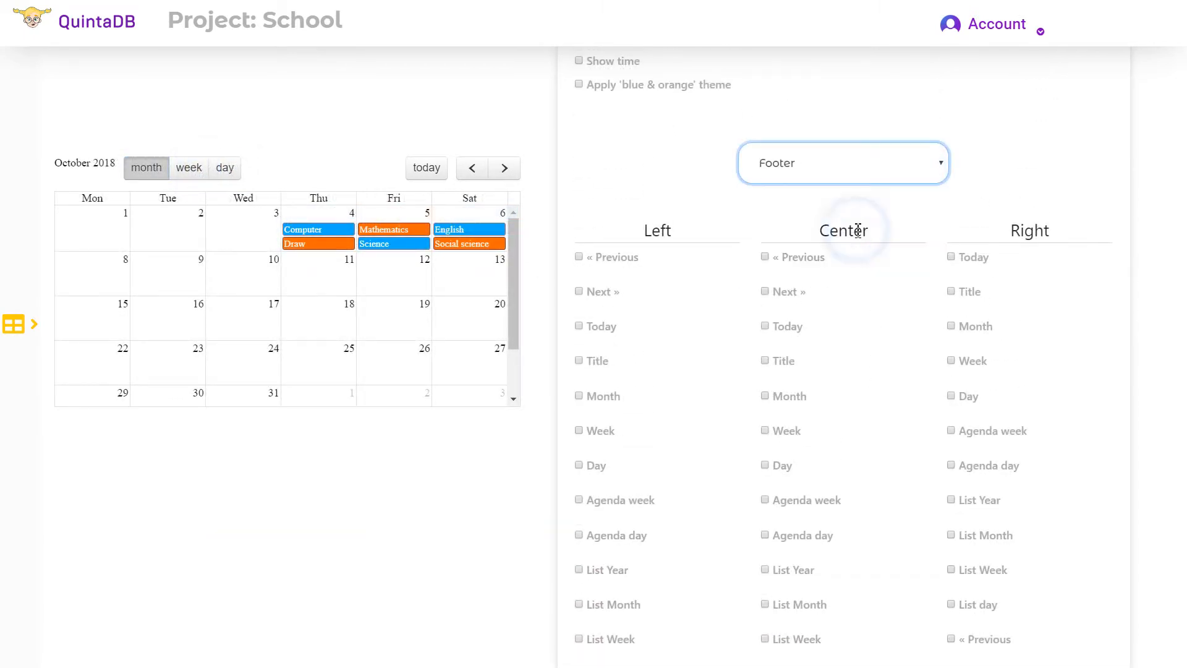
{"action": "scroll", "coordinate": [856, 231], "scroll_direction": "down", "scroll_amount": 3}
{"action": "left_click", "coordinate": [765, 484]}
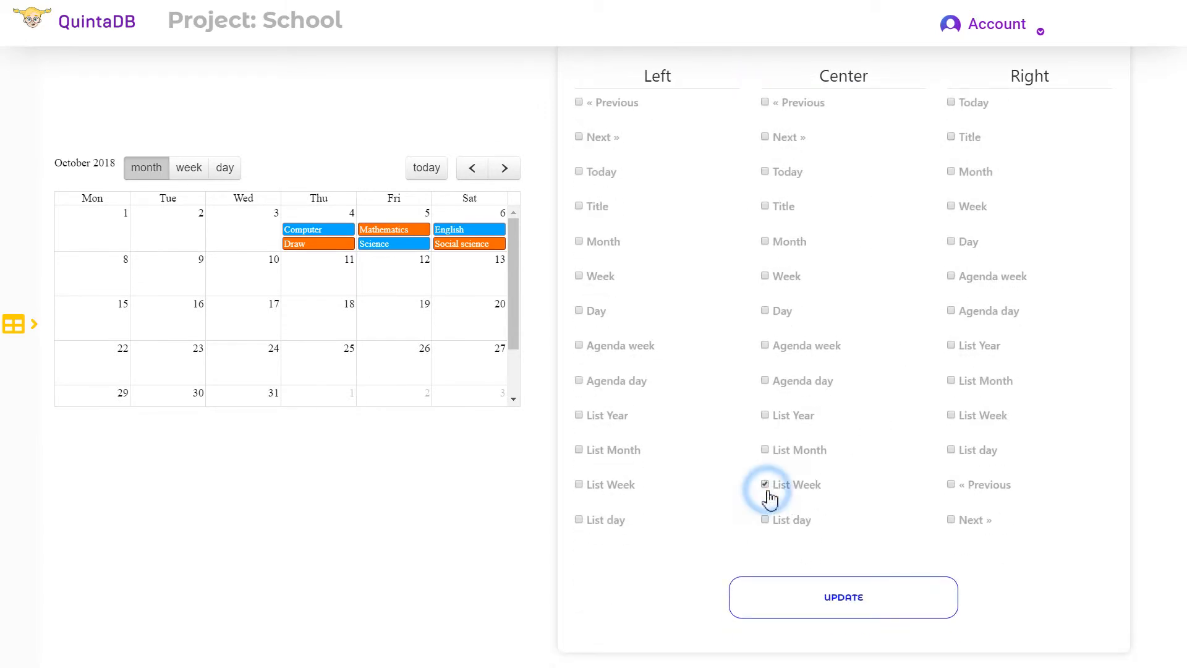
{"action": "left_click", "coordinate": [811, 593]}
{"action": "left_click", "coordinate": [287, 429]}
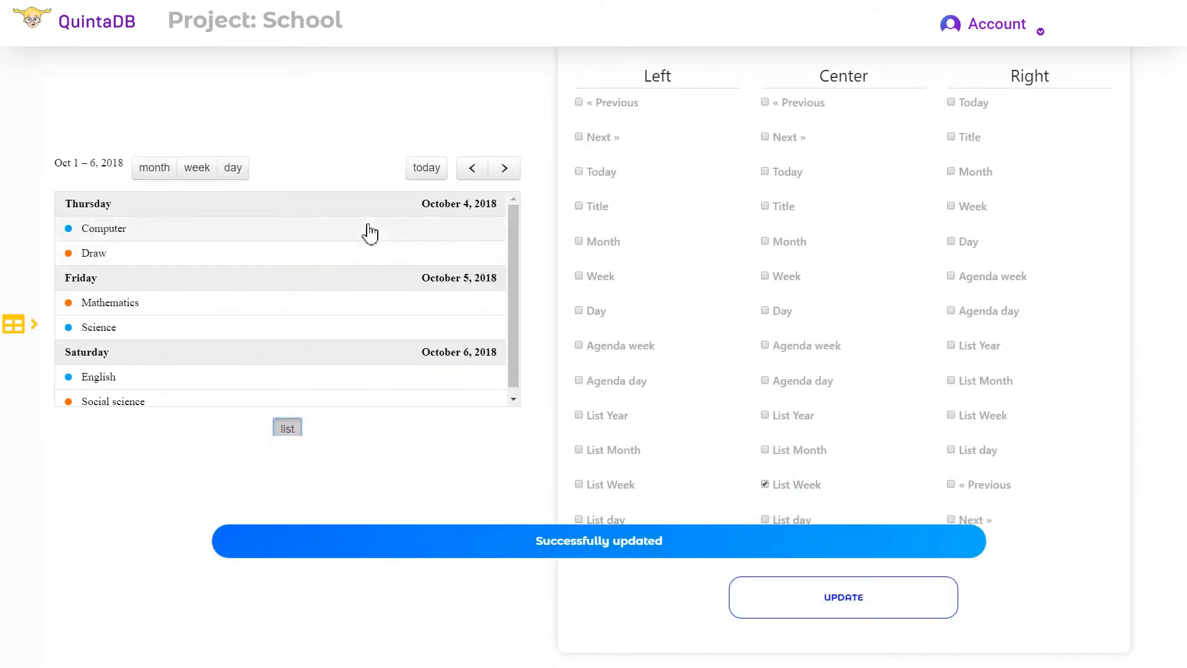
{"action": "scroll", "coordinate": [869, 381], "scroll_direction": "up", "scroll_amount": 4}
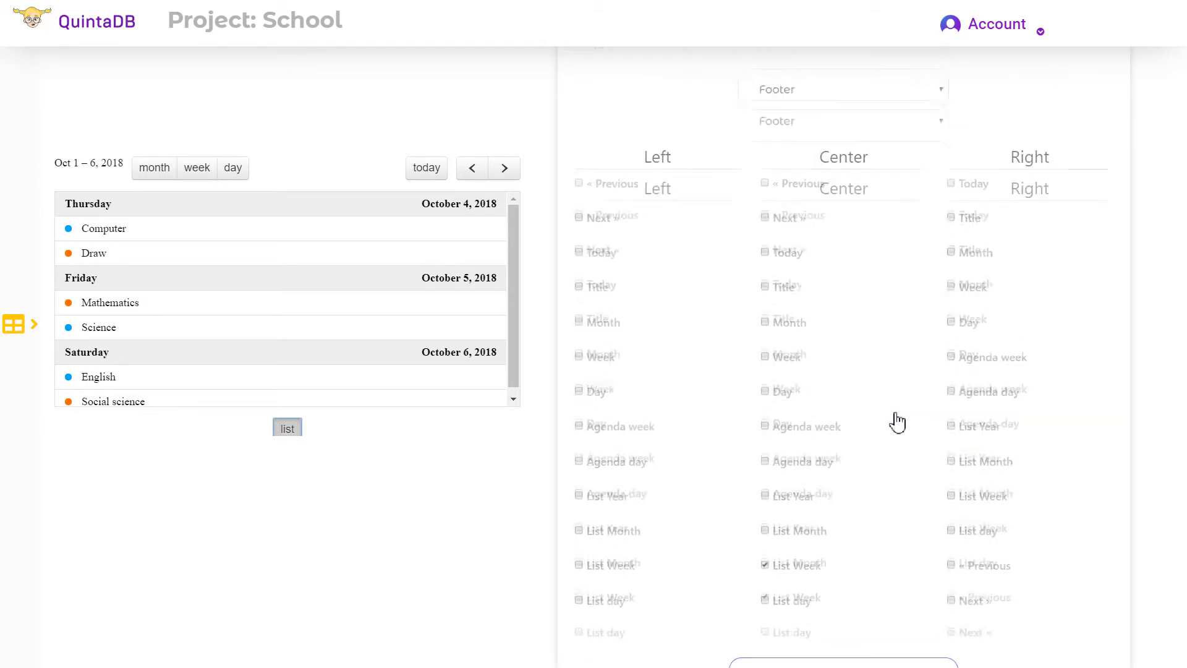
- Try showing business hours on the calendar, with Monday starting at 08:00 and a different Monday end time
{"action": "left_click", "coordinate": [932, 247]}
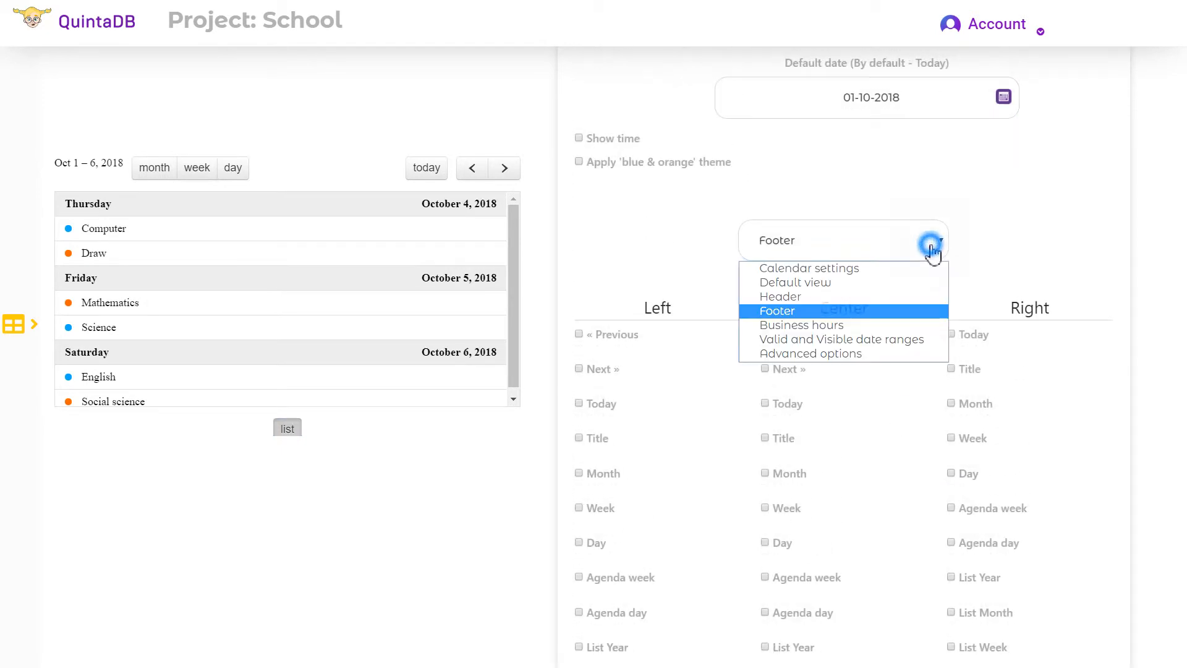
{"action": "left_click", "coordinate": [863, 325]}
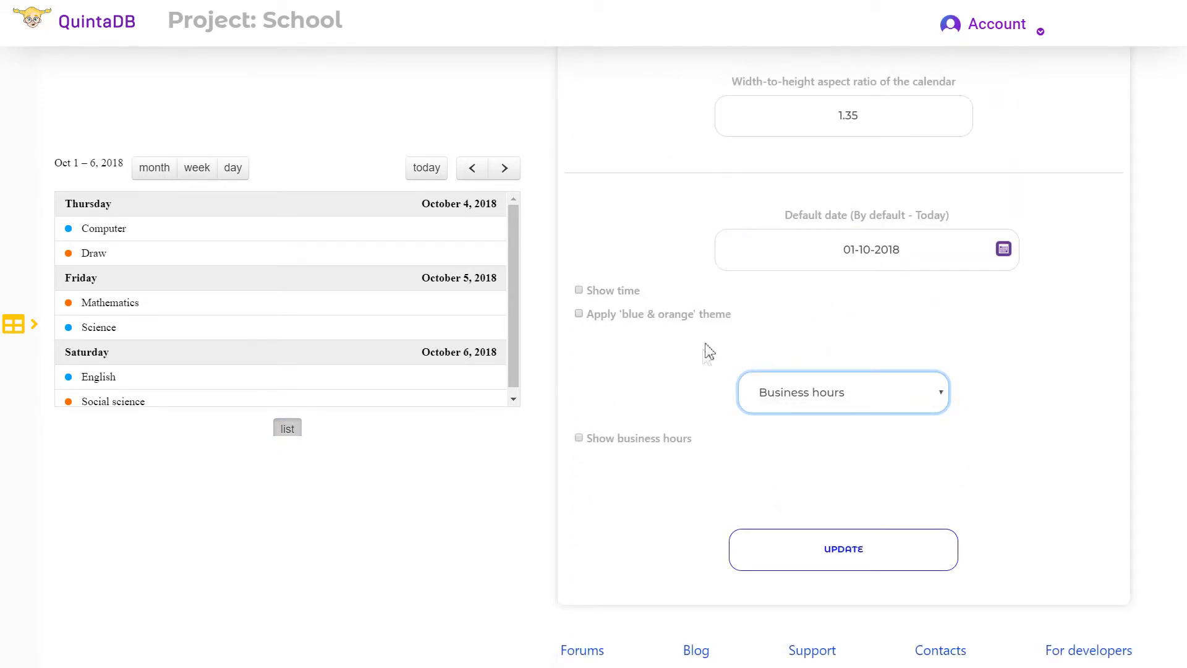
{"action": "left_click", "coordinate": [660, 442]}
{"action": "scroll", "coordinate": [760, 456], "scroll_direction": "down", "scroll_amount": 3}
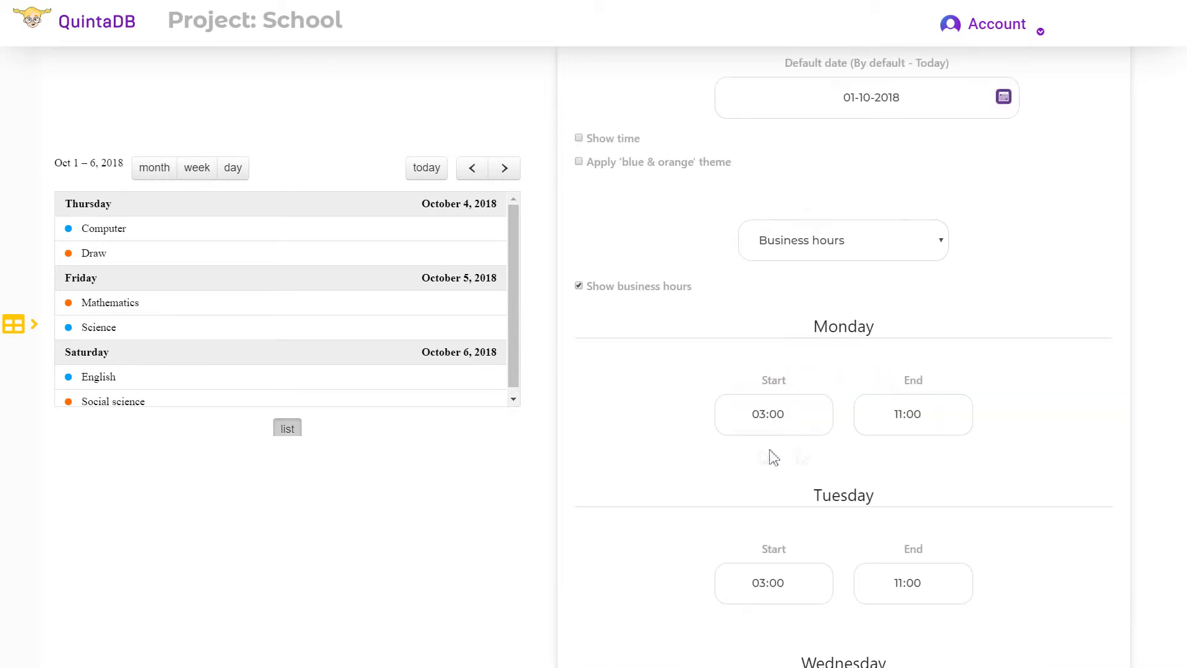
{"action": "scroll", "coordinate": [854, 388], "scroll_direction": "down", "scroll_amount": 3}
{"action": "left_click", "coordinate": [765, 261]}
{"action": "type", "text": "8"}
{"action": "left_click", "coordinate": [899, 261]}
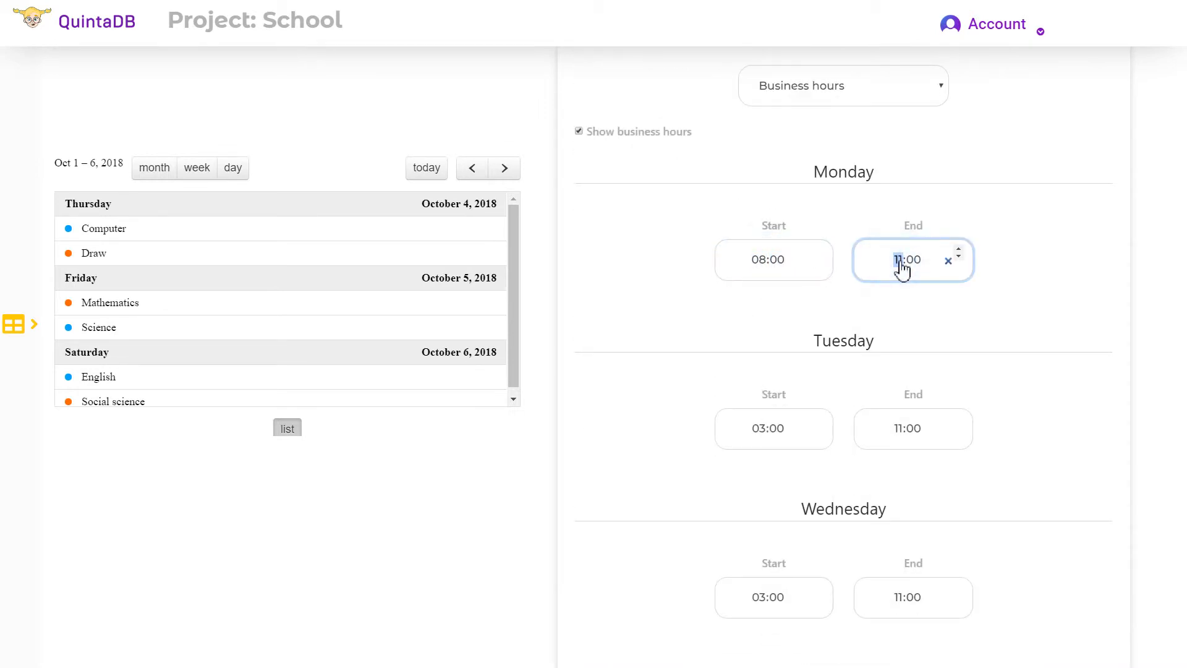
{"action": "left_click", "coordinate": [959, 250]}
{"action": "left_click", "coordinate": [959, 250]}
{"action": "left_click", "coordinate": [960, 250]}
{"action": "type", "text": "2"}
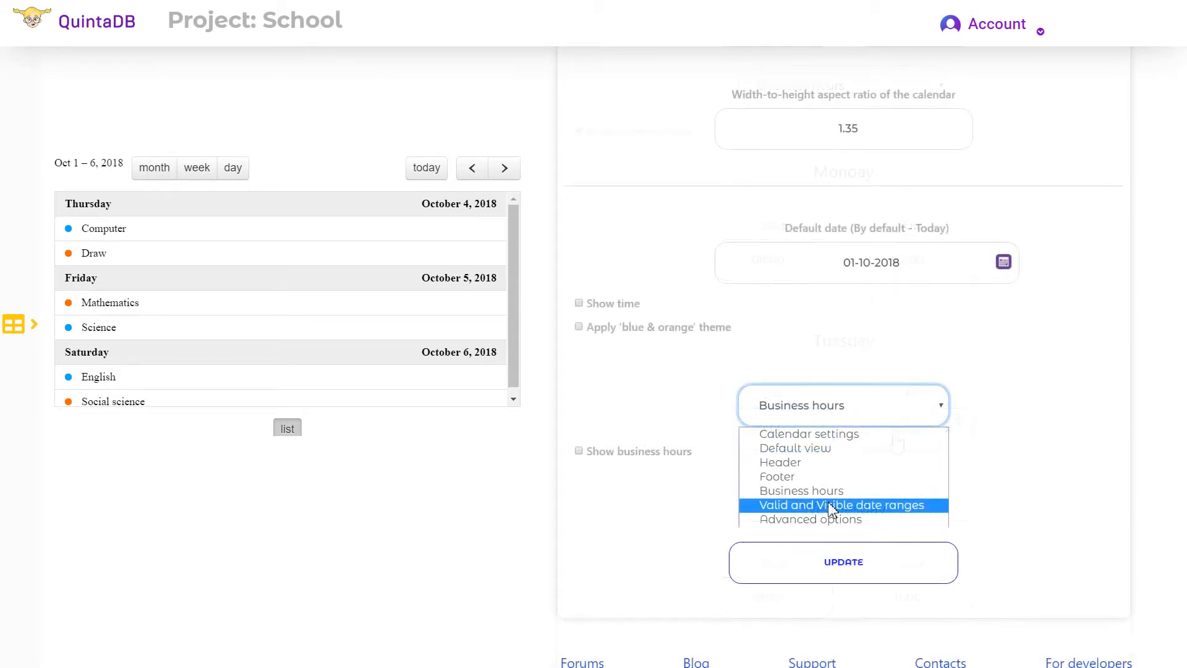
- Set the calendar's valid date range to start on 01-10-2018 and end on 06-10-2018
{"action": "left_click", "coordinate": [832, 506]}
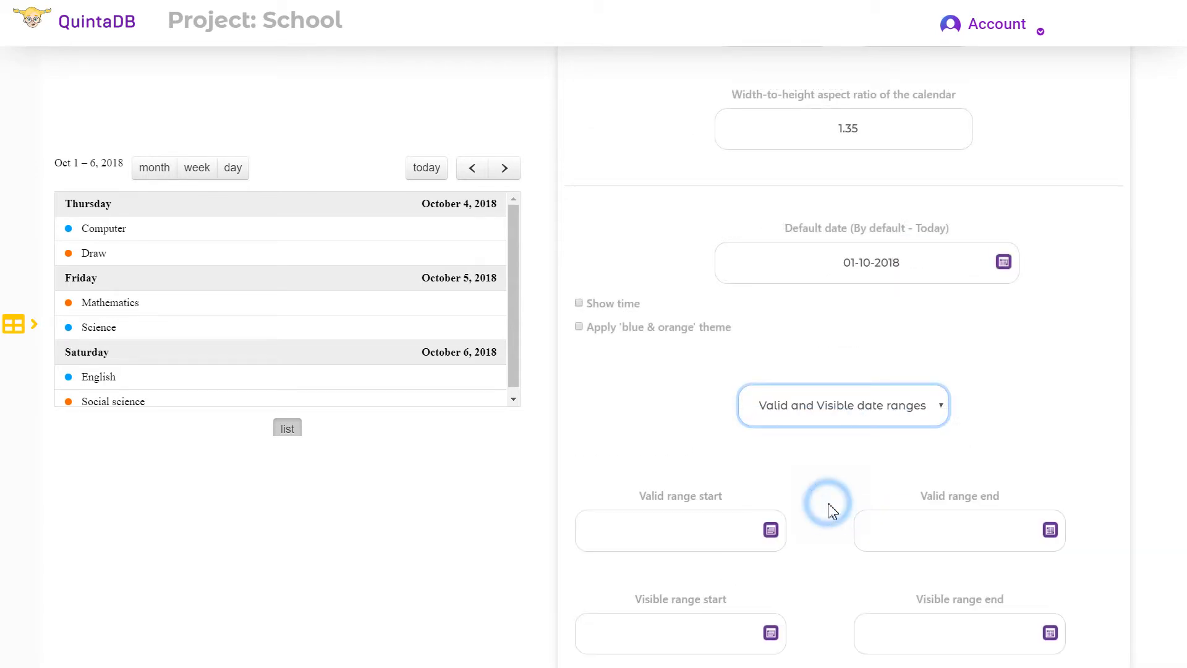
{"action": "scroll", "coordinate": [827, 507], "scroll_direction": "down", "scroll_amount": 1}
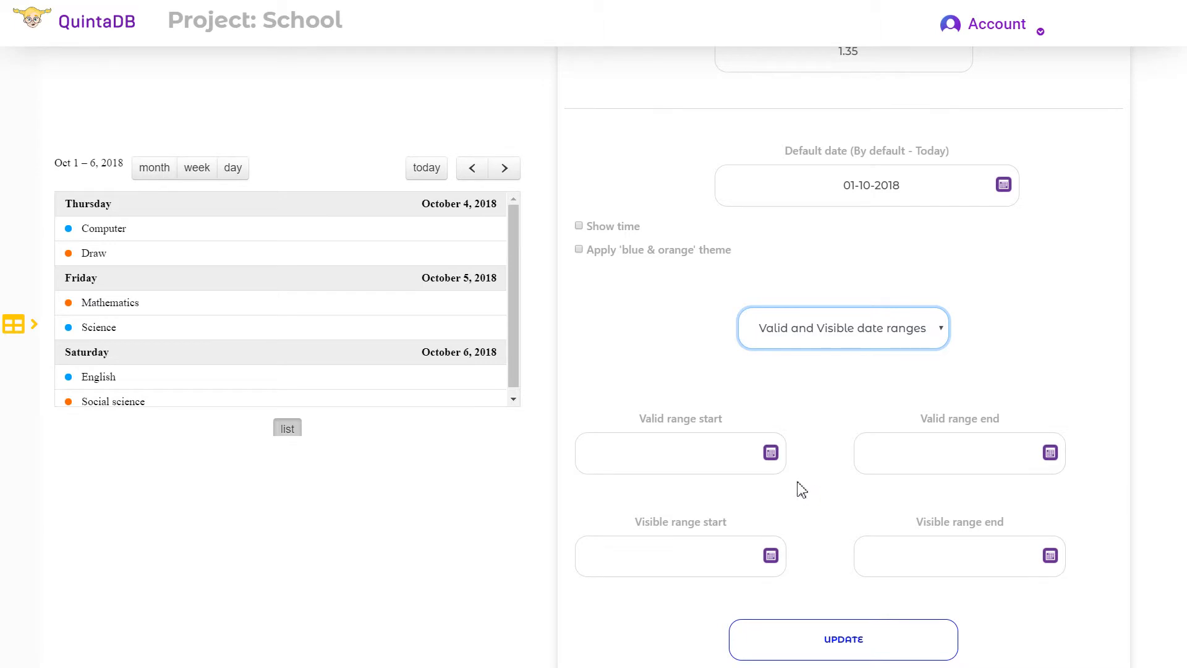
{"action": "left_click", "coordinate": [691, 448]}
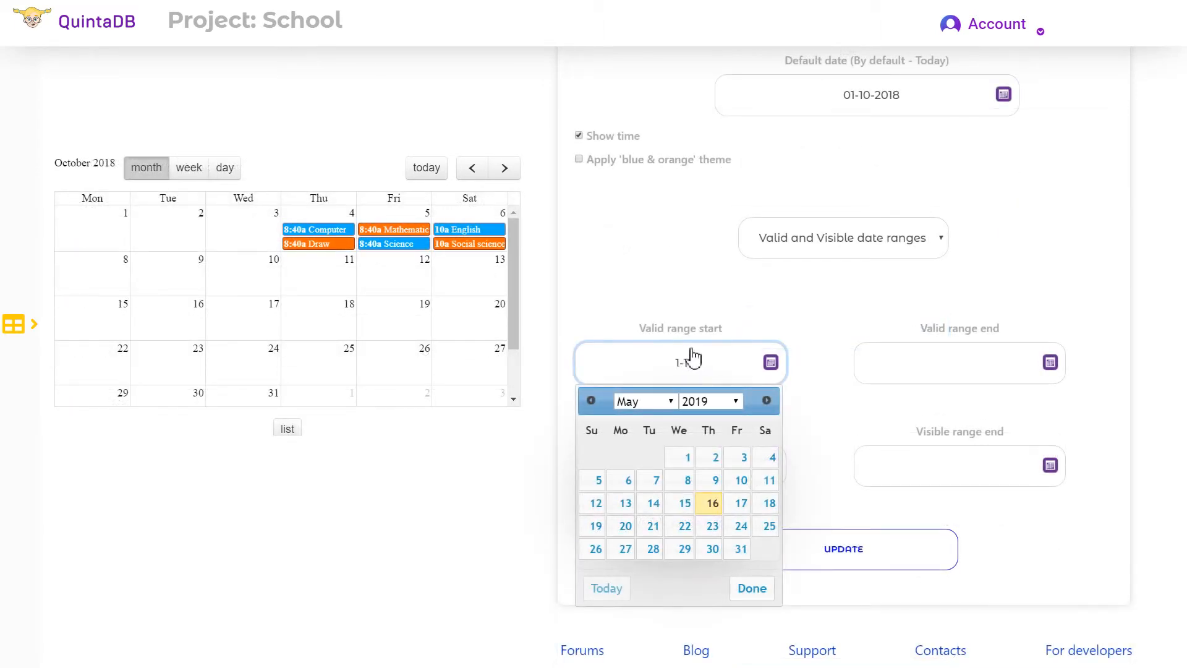
{"action": "left_click", "coordinate": [898, 365]}
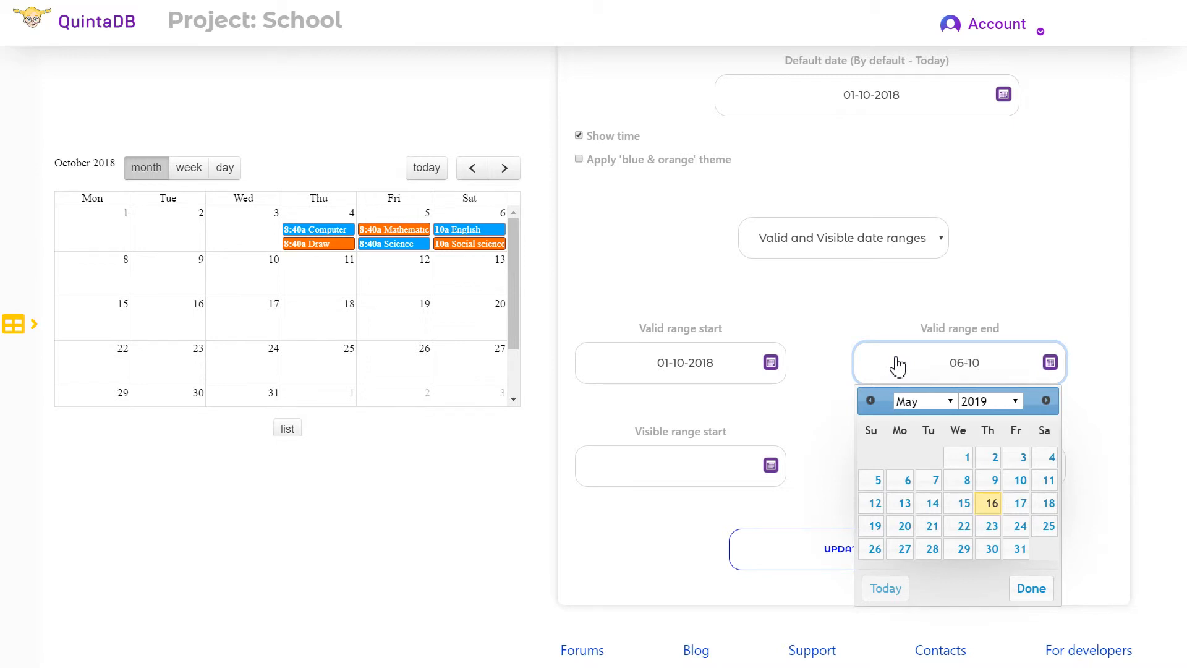
- Set the visible date range from 01-10-2018 to 06-10-2018 and save the calendar settings
{"action": "left_click", "coordinate": [716, 480]}
{"action": "type", "text": "01-10-2"}
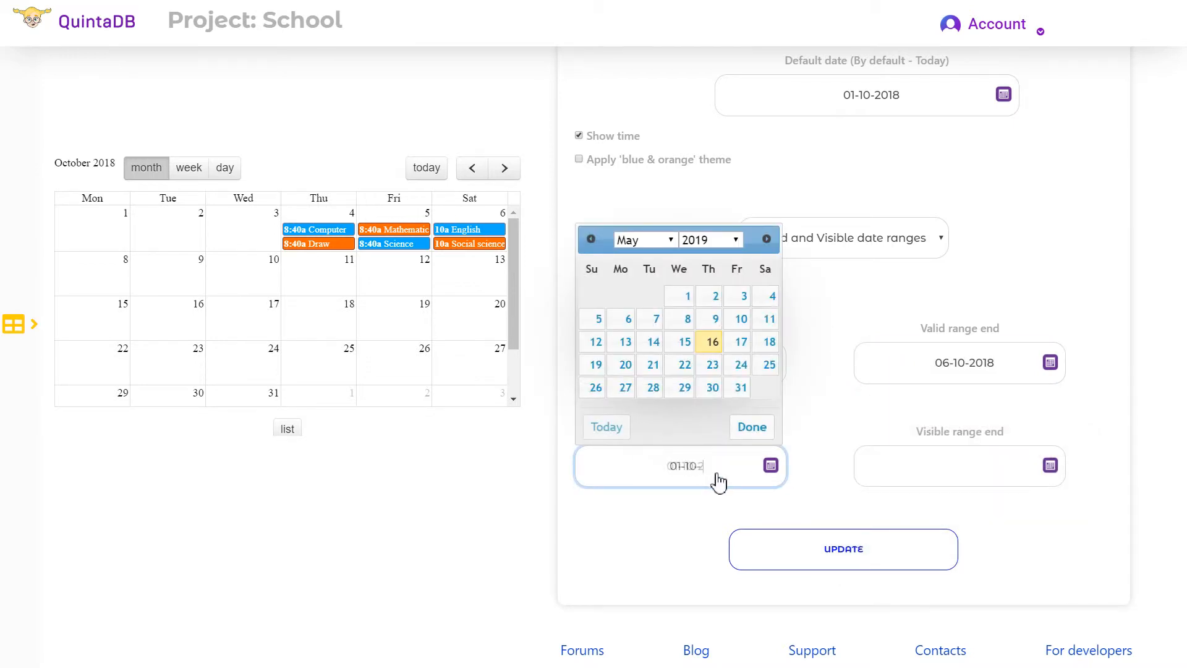
{"action": "type", "text": "018"}
{"action": "left_click", "coordinate": [912, 481]}
{"action": "type", "text": "06-10-"}
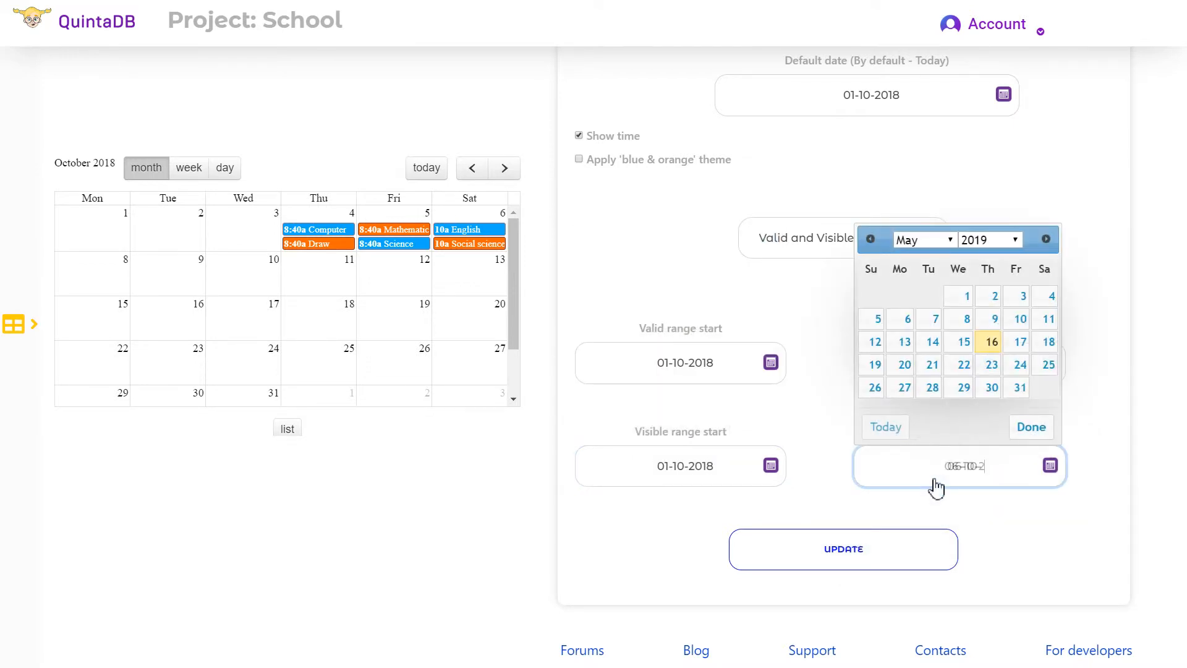
{"action": "type", "text": "2018"}
{"action": "left_click", "coordinate": [814, 549]}
{"action": "scroll", "coordinate": [443, 328], "scroll_direction": "up", "scroll_amount": 3}
{"action": "scroll", "coordinate": [488, 321], "scroll_direction": "down", "scroll_amount": 3}
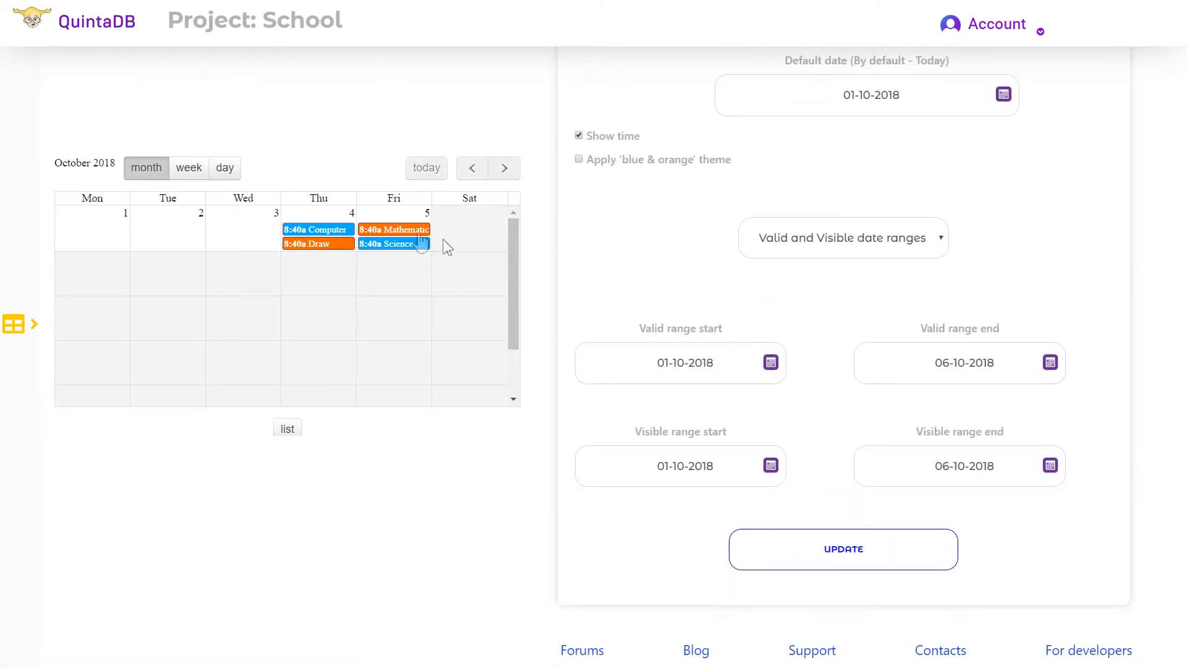
- Set the calendar's time zone to UTC+00 London in the advanced options and save the settings
{"action": "left_click", "coordinate": [890, 238]}
{"action": "left_click", "coordinate": [830, 351]}
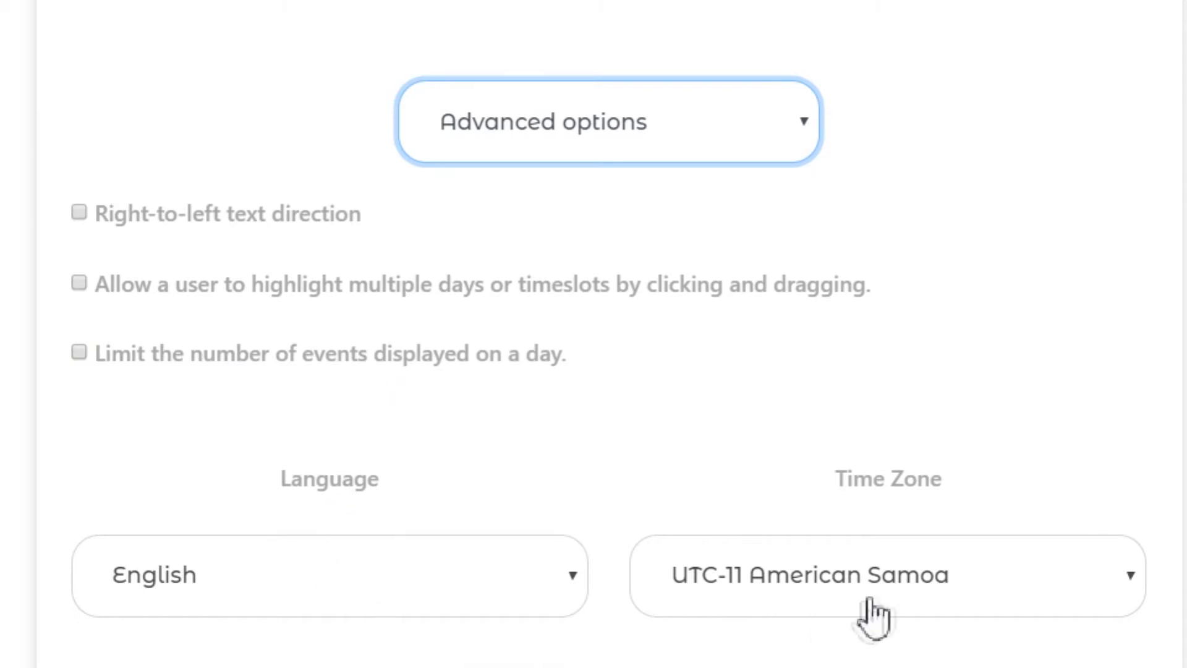
{"action": "left_click", "coordinate": [753, 584]}
{"action": "scroll", "coordinate": [926, 334], "scroll_direction": "down", "scroll_amount": 5}
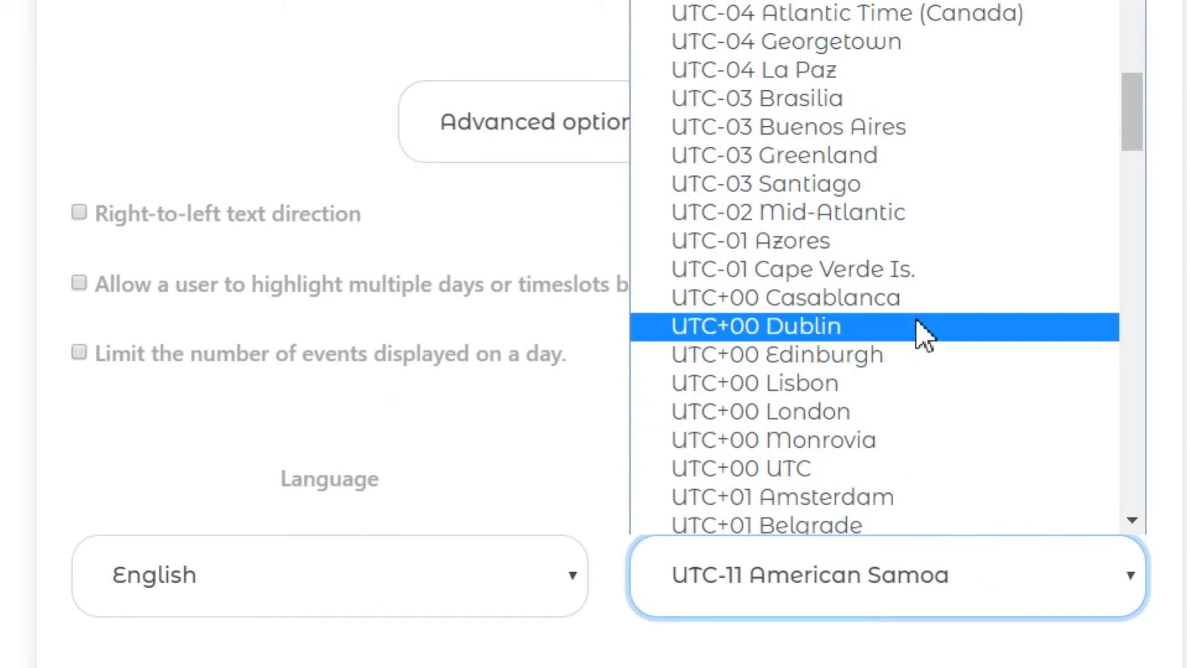
{"action": "left_click", "coordinate": [901, 411]}
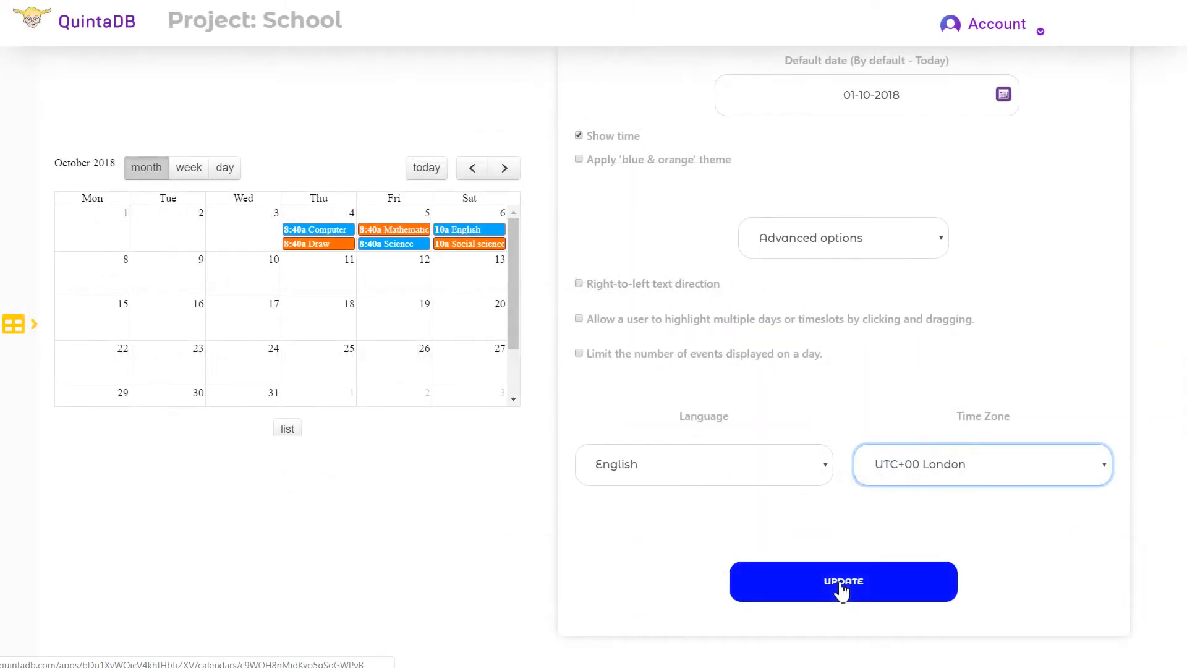
{"action": "left_click", "coordinate": [843, 585]}
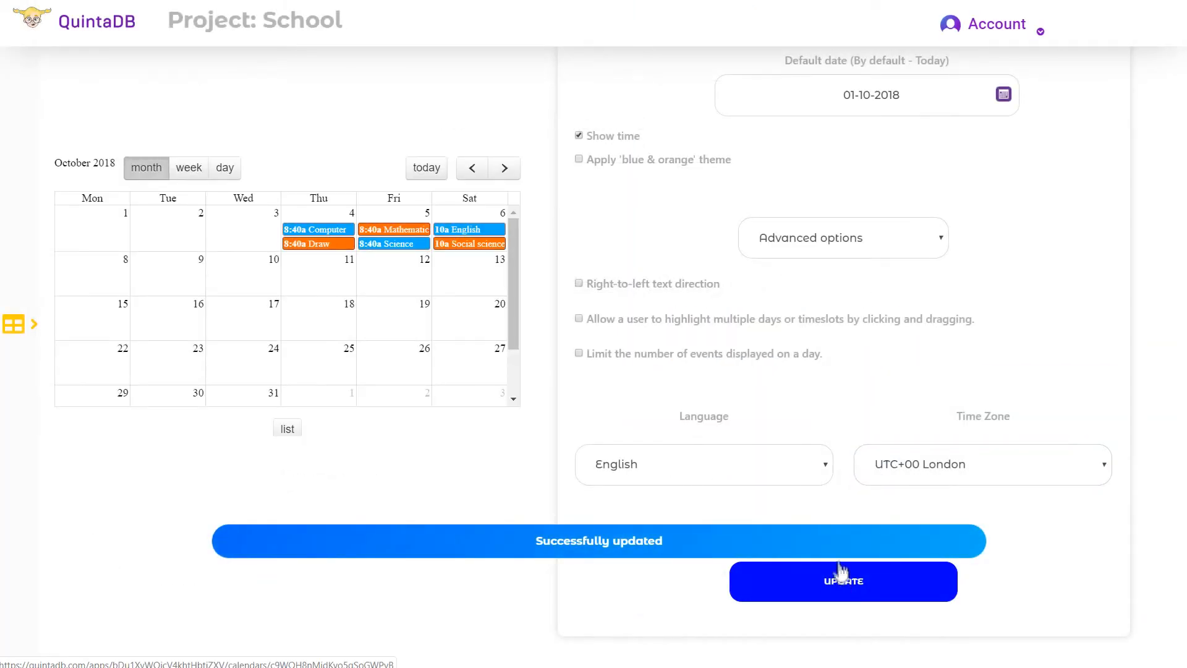
- Copy the calendar's iframe embed code from its integration options
{"action": "left_click", "coordinate": [661, 140]}
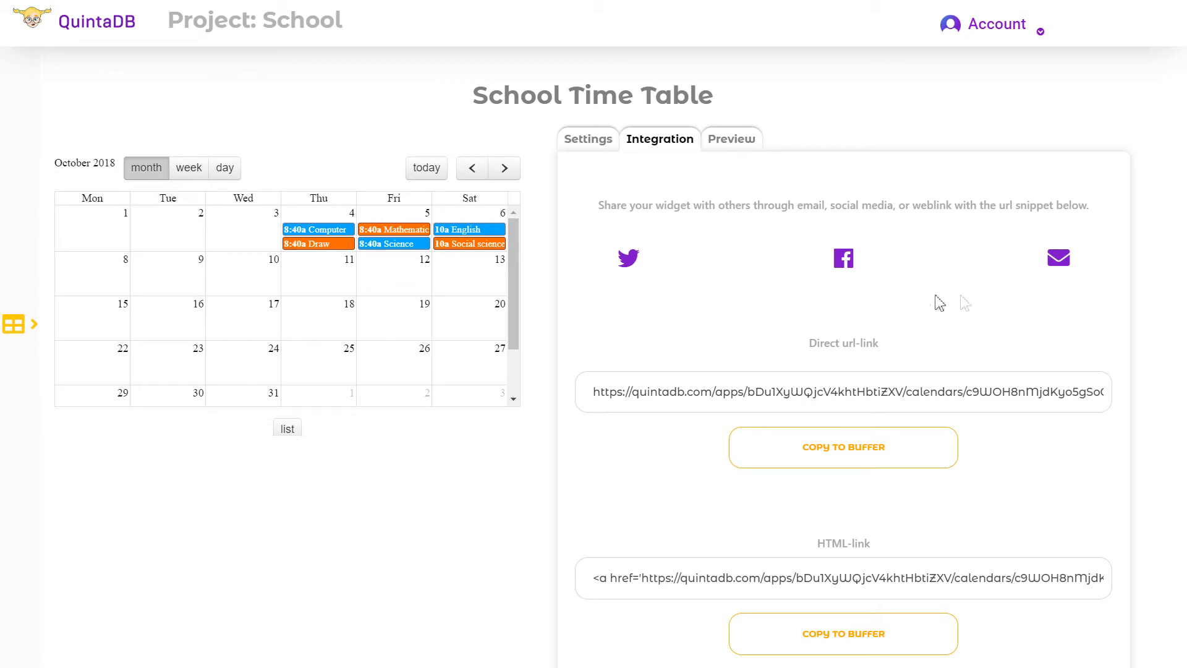
{"action": "scroll", "coordinate": [952, 328], "scroll_direction": "down", "scroll_amount": 10}
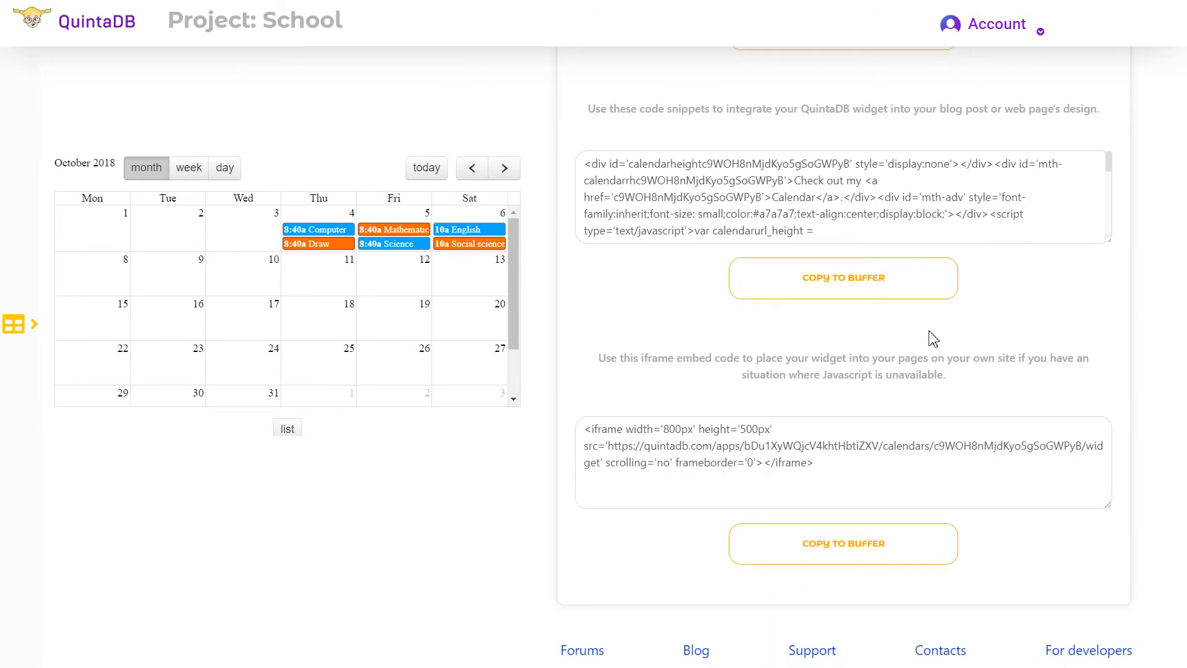
{"action": "left_click_drag", "start_coordinate": [819, 478], "coordinate": [592, 418]}
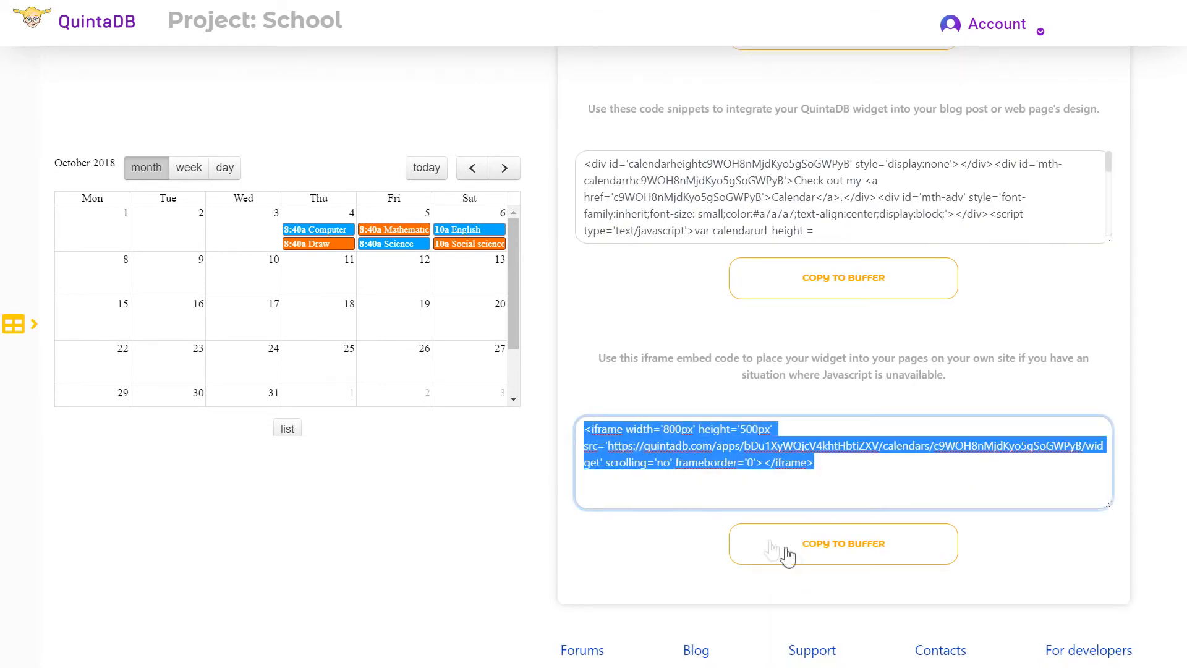
{"action": "left_click", "coordinate": [838, 545]}
- Preview the calendar on its own page and browse forward through the months after October 2018
{"action": "scroll", "coordinate": [711, 540], "scroll_direction": "up", "scroll_amount": 5}
{"action": "scroll", "coordinate": [711, 540], "scroll_direction": "up", "scroll_amount": 5}
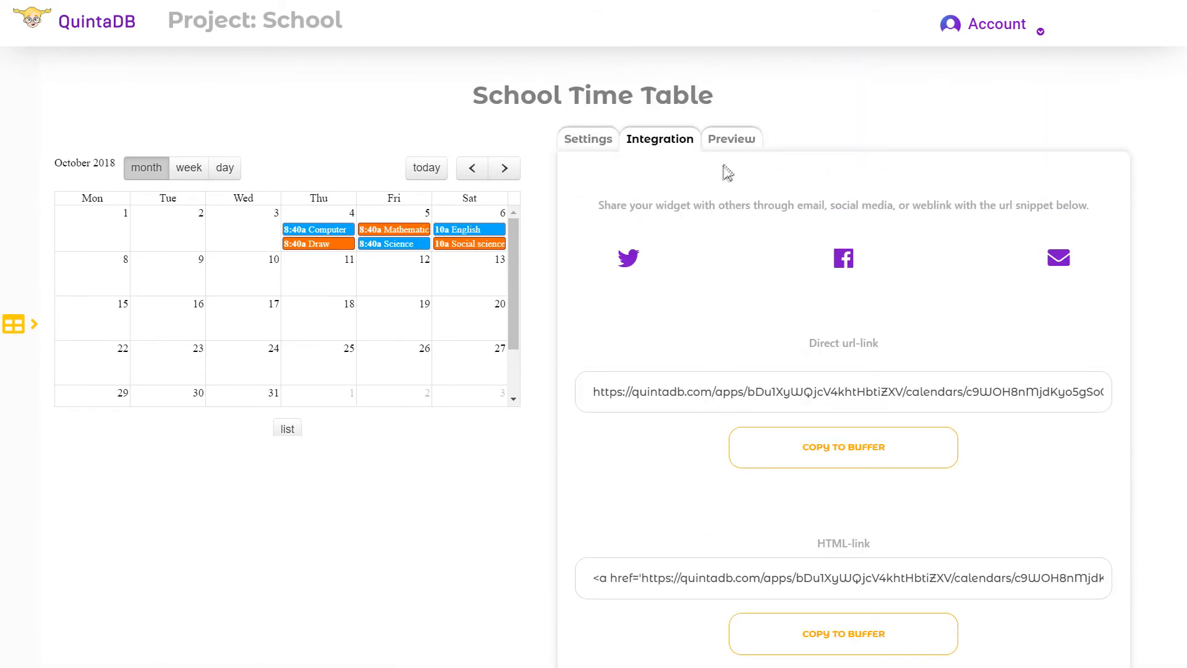
{"action": "left_click", "coordinate": [731, 138]}
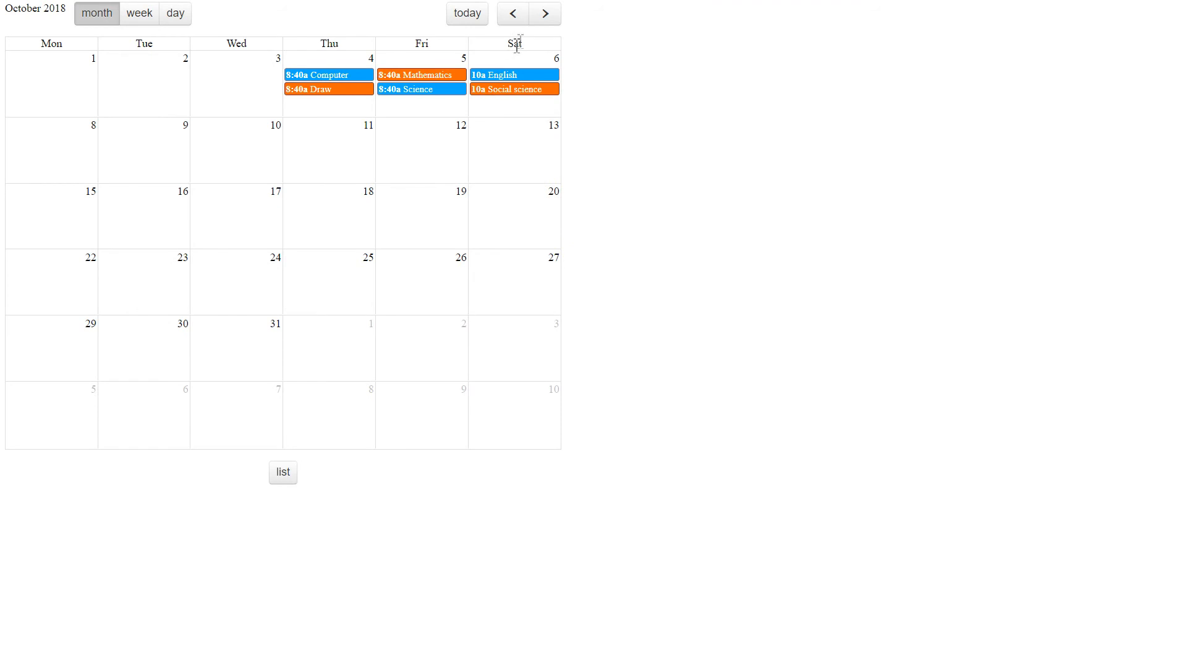
{"action": "left_click", "coordinate": [539, 20]}
{"action": "left_click", "coordinate": [547, 18]}
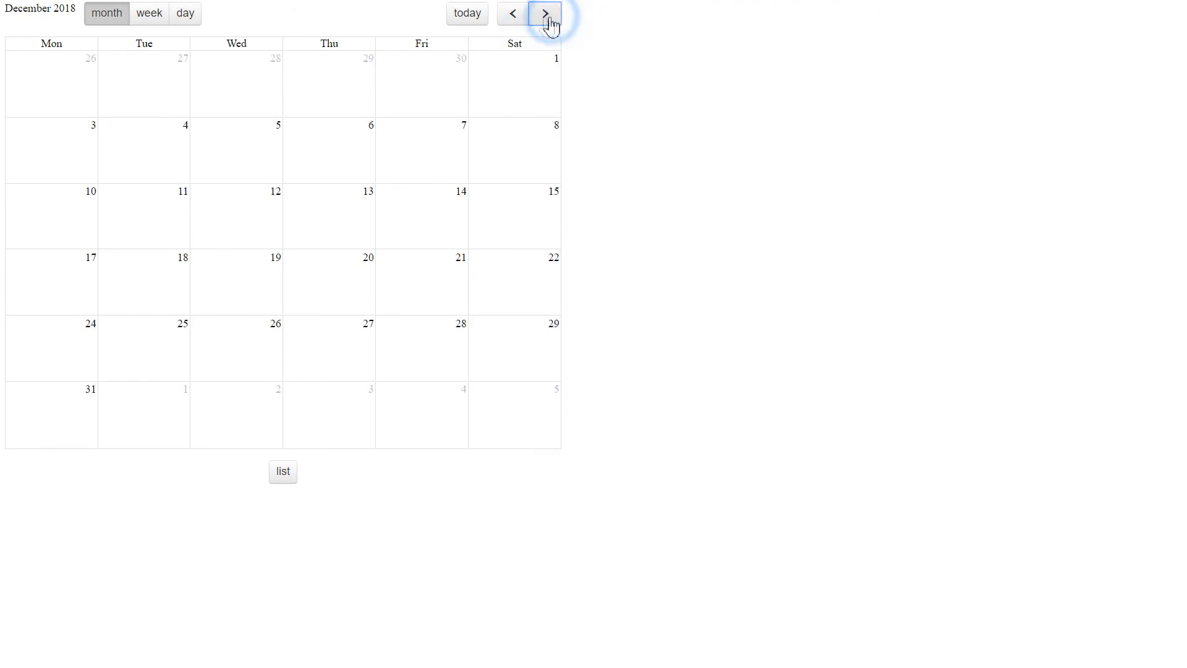
{"action": "left_click", "coordinate": [543, 24]}
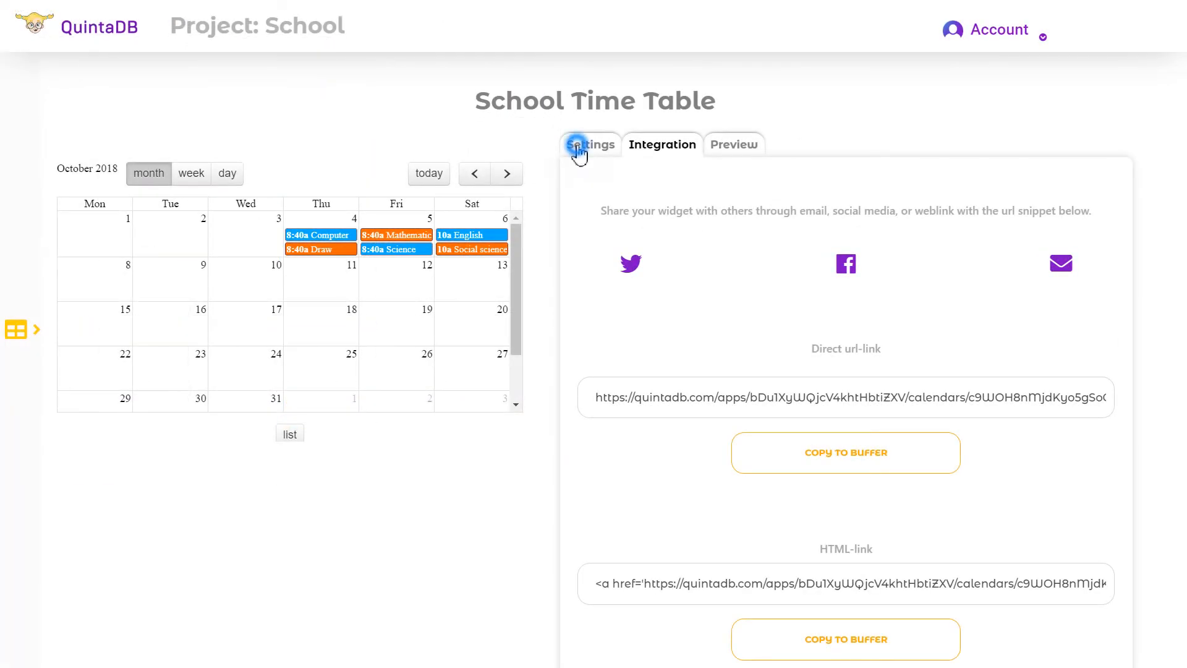
- Set the calendar size to 1200 px wide and 630 px high and save the settings
{"action": "left_click", "coordinate": [578, 148]}
{"action": "scroll", "coordinate": [711, 274], "scroll_direction": "down", "scroll_amount": 3}
{"action": "scroll", "coordinate": [718, 283], "scroll_direction": "down", "scroll_amount": 3}
{"action": "left_click", "coordinate": [808, 433]}
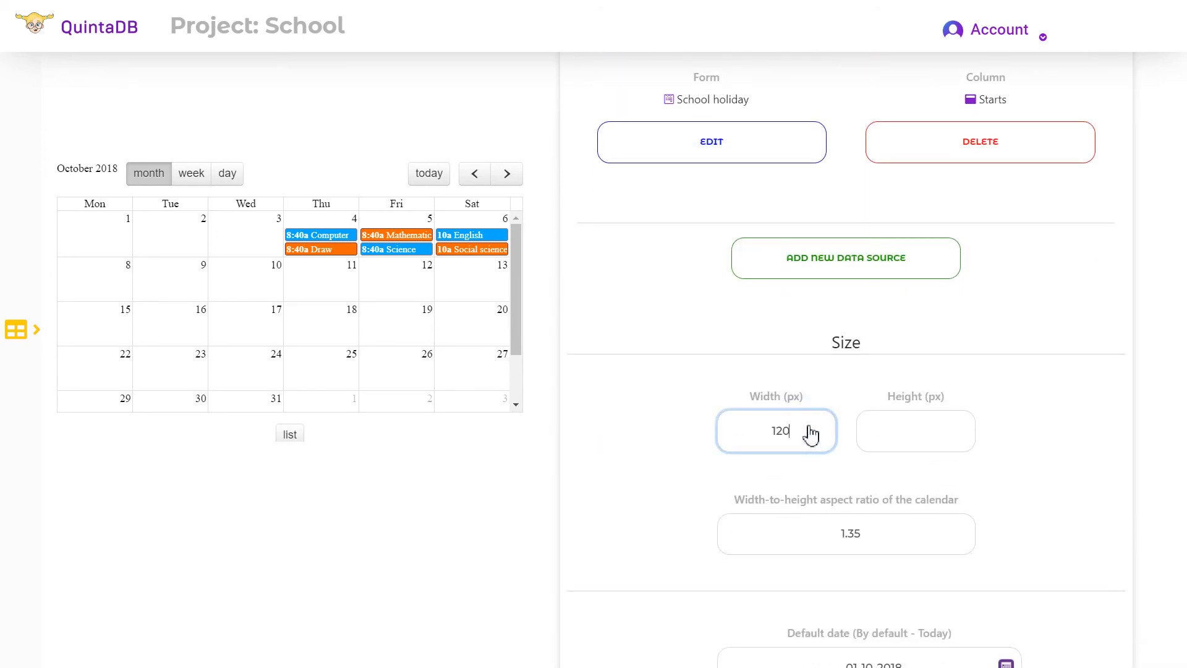
{"action": "left_click", "coordinate": [894, 435]}
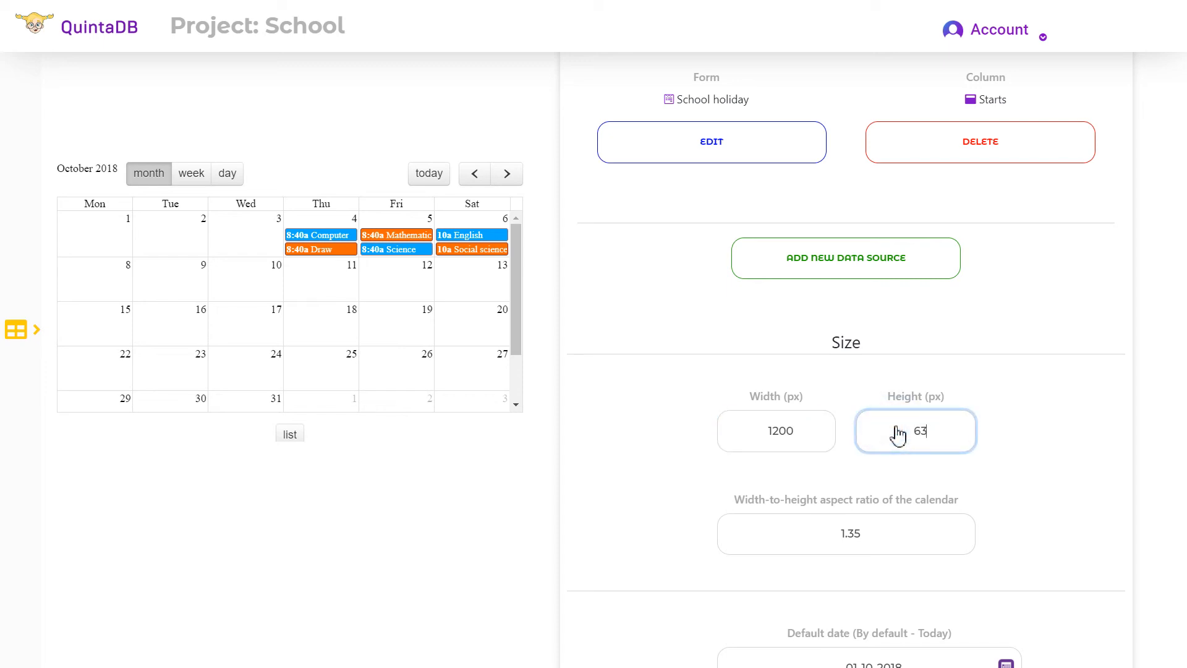
{"action": "scroll", "coordinate": [897, 433], "scroll_direction": "down", "scroll_amount": 7}
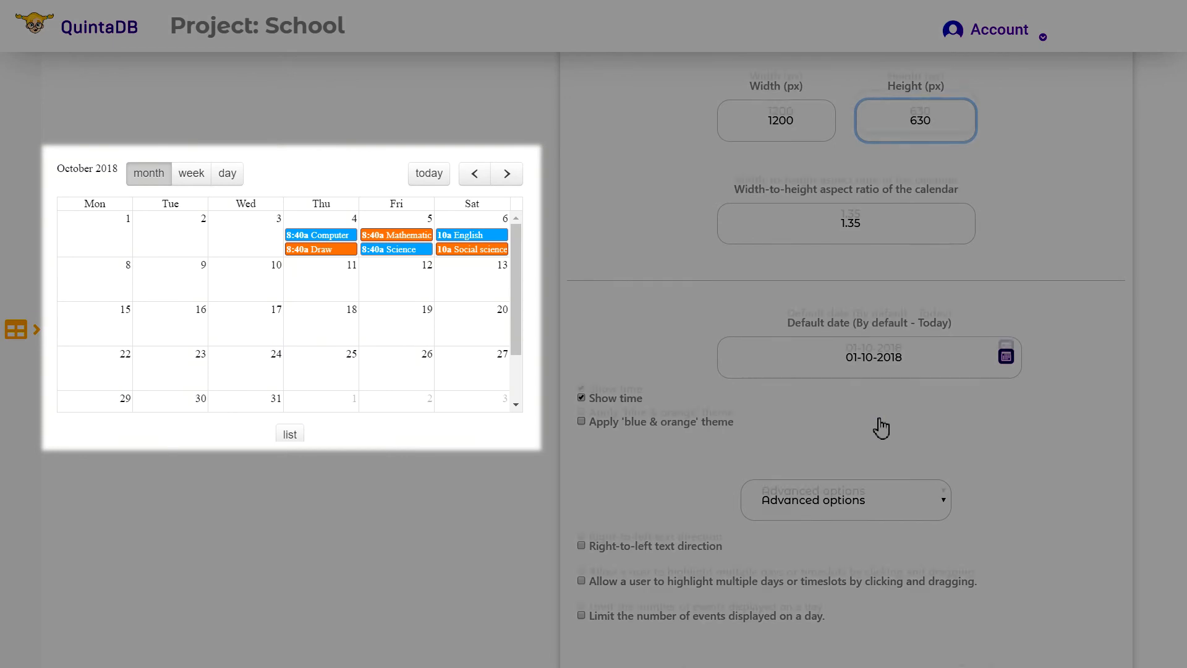
{"action": "scroll", "coordinate": [883, 425], "scroll_direction": "down", "scroll_amount": 2}
{"action": "left_click", "coordinate": [856, 554]}
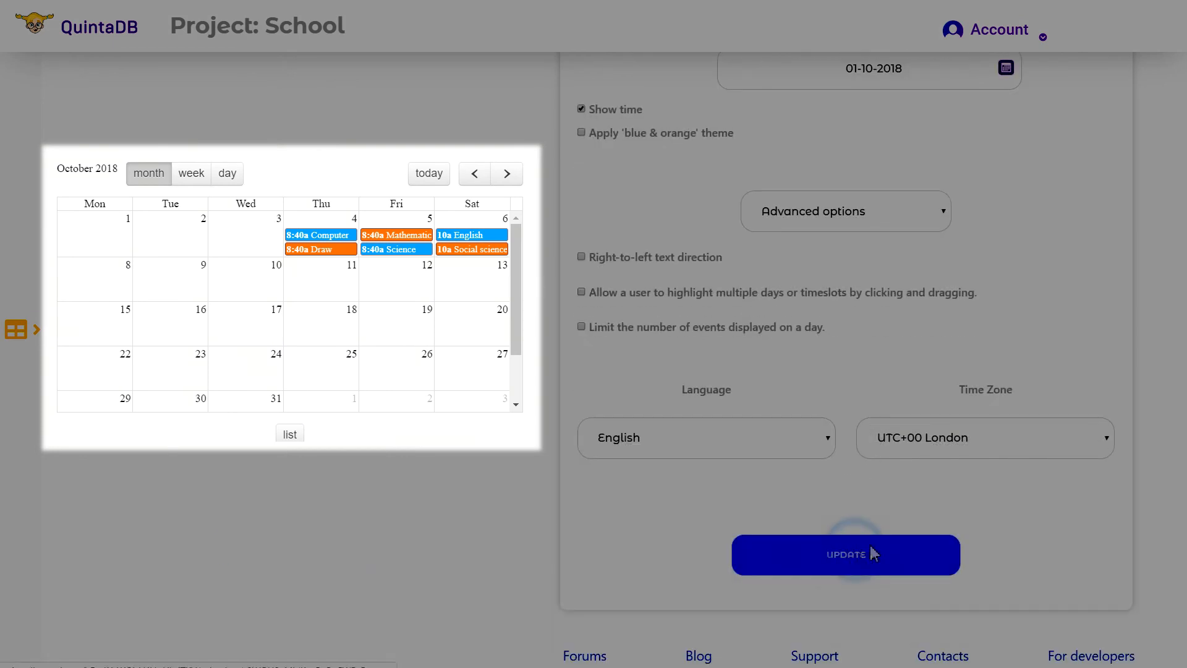
- Preview the resized calendar on its own page and show it in the week view
{"action": "scroll", "coordinate": [805, 419], "scroll_direction": "up", "scroll_amount": 8}
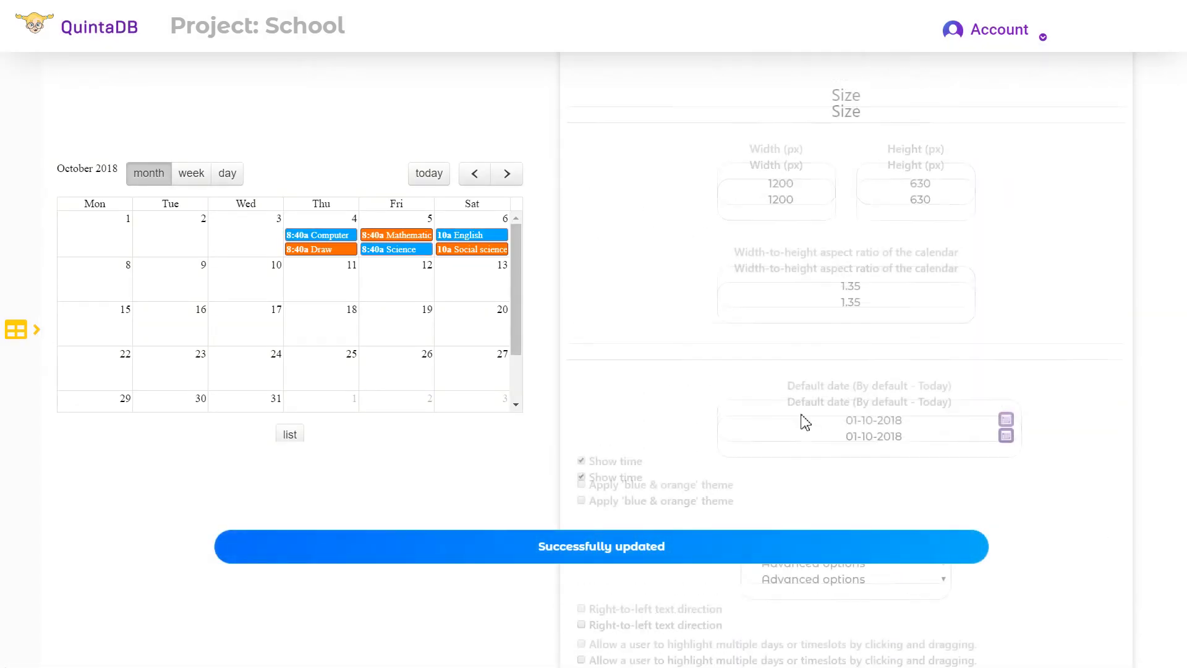
{"action": "scroll", "coordinate": [805, 419], "scroll_direction": "up", "scroll_amount": 8}
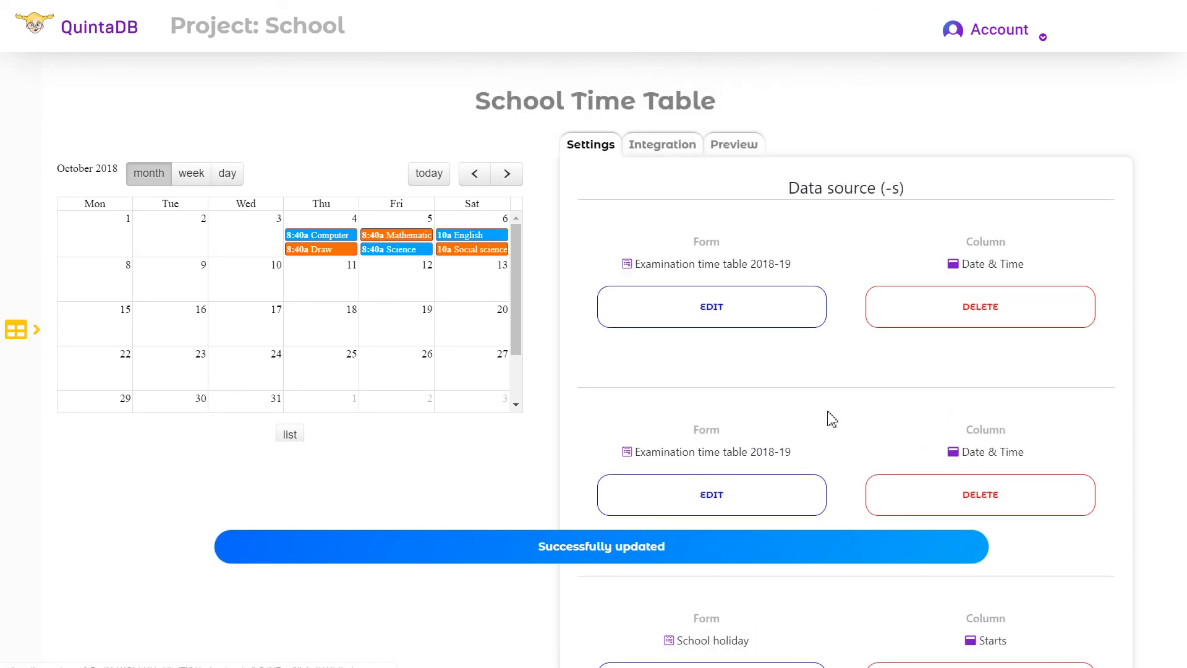
{"action": "left_click", "coordinate": [734, 145]}
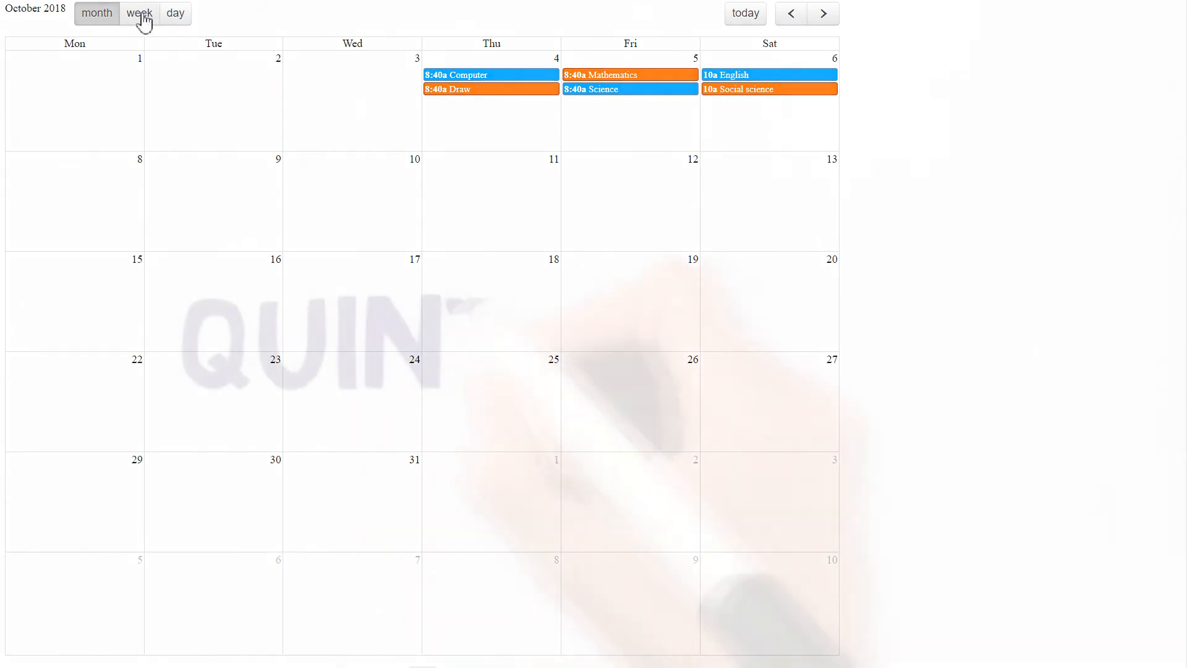
{"action": "left_click", "coordinate": [145, 18]}
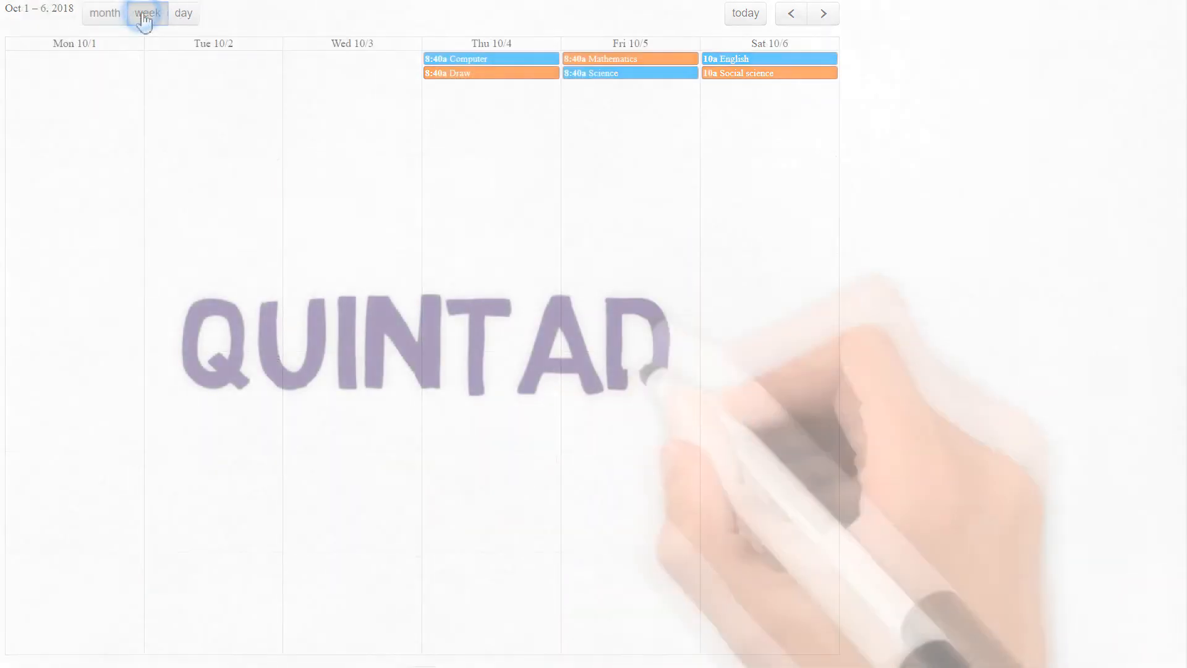